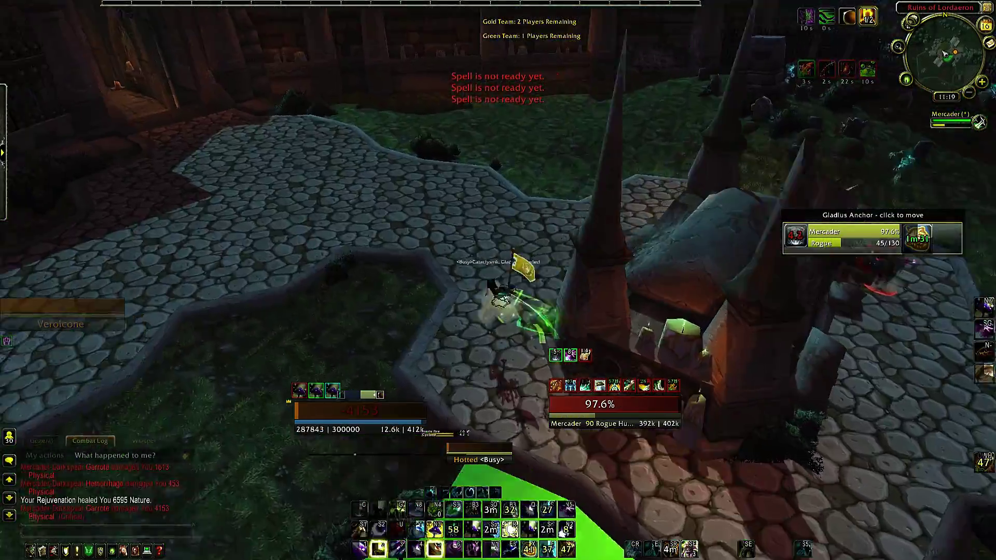
{"action": "key", "text": "w"}
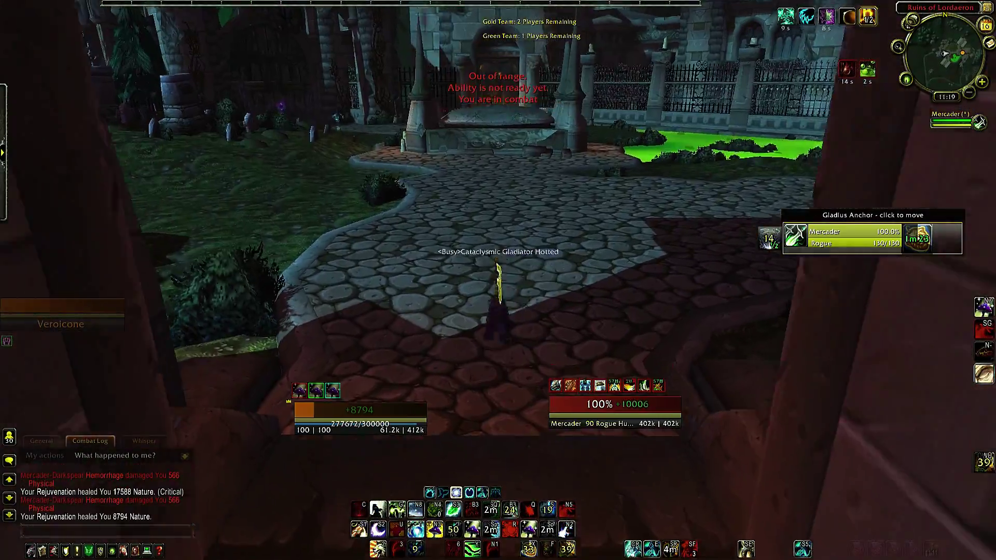
{"action": "key", "text": "w"}
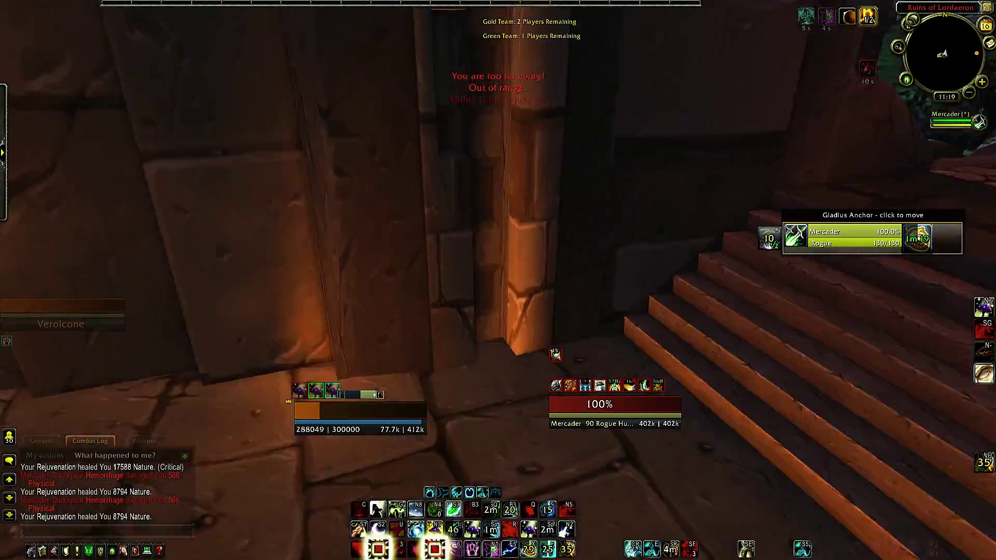
{"action": "key", "text": "shift+3"}
{"action": "key", "text": "shift+3"}
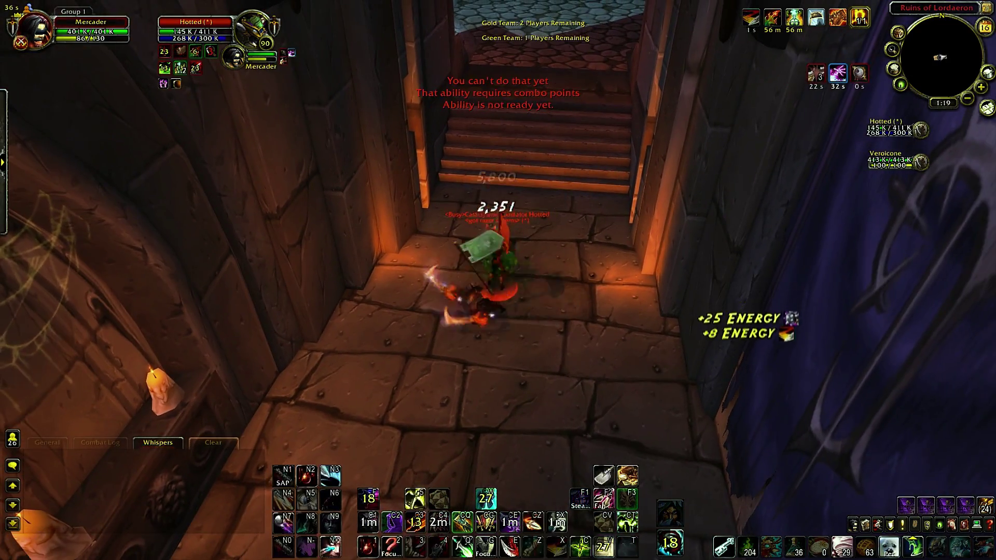
{"action": "key", "text": "w"}
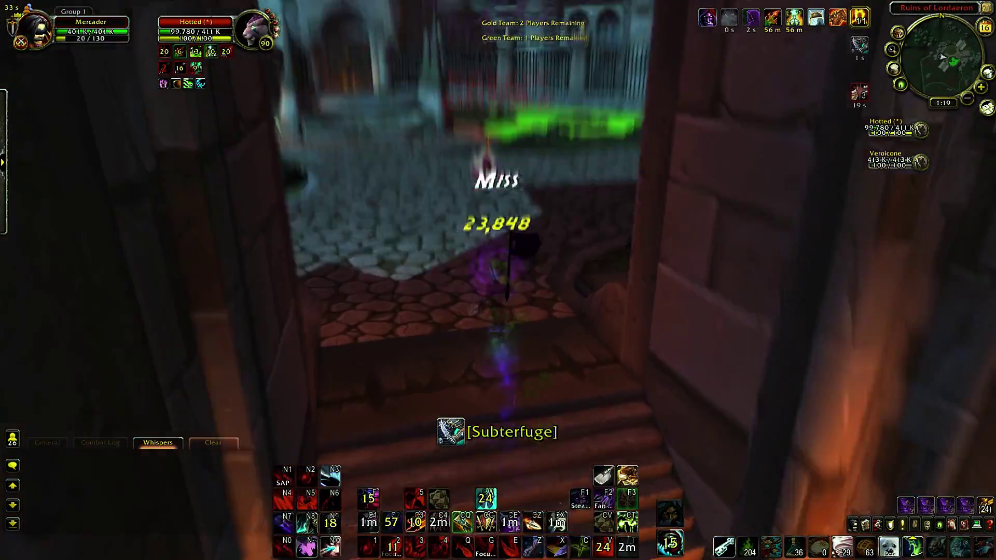
{"action": "key", "text": "KP_Add"}
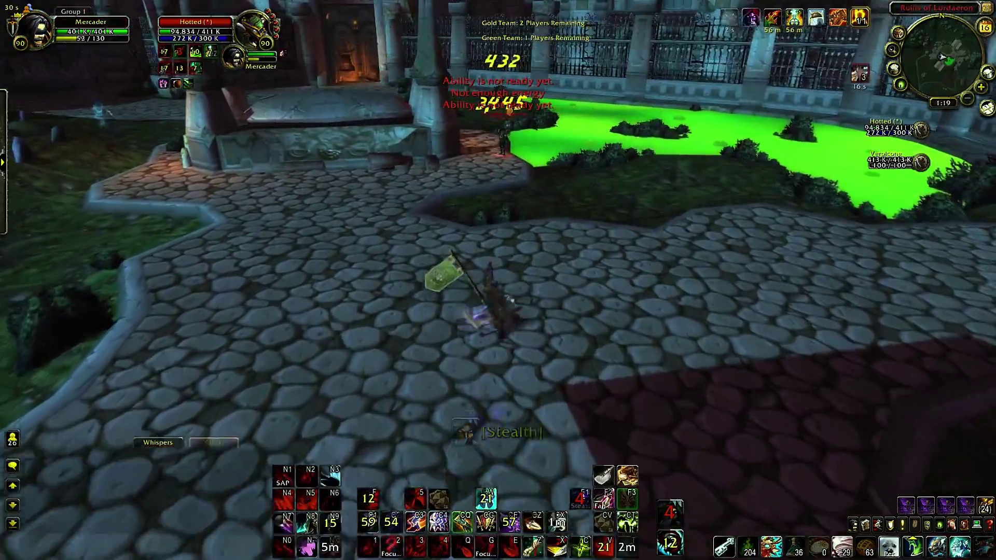
{"action": "key", "text": "ctrl+3"}
{"action": "key", "text": "x"}
{"action": "key", "text": "w"}
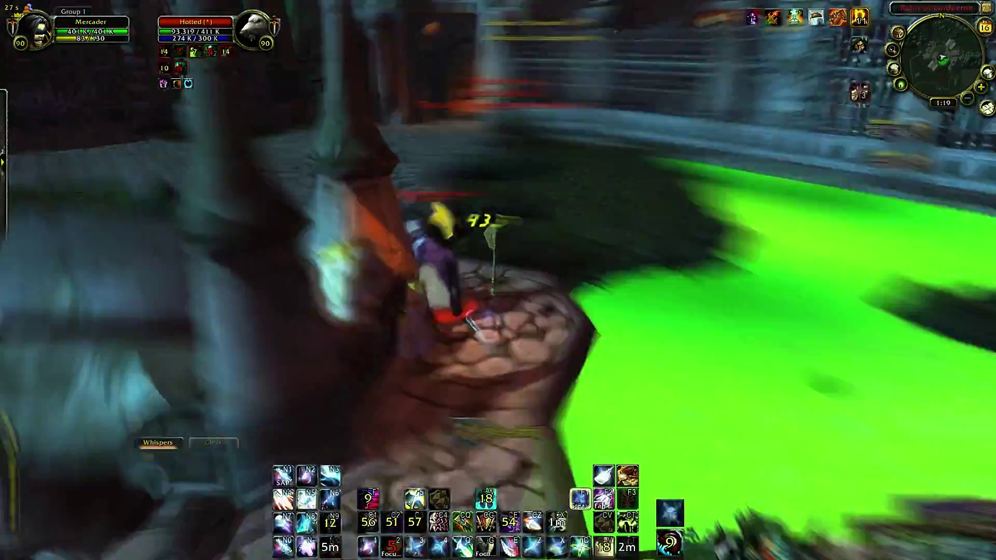
{"action": "key", "text": "w"}
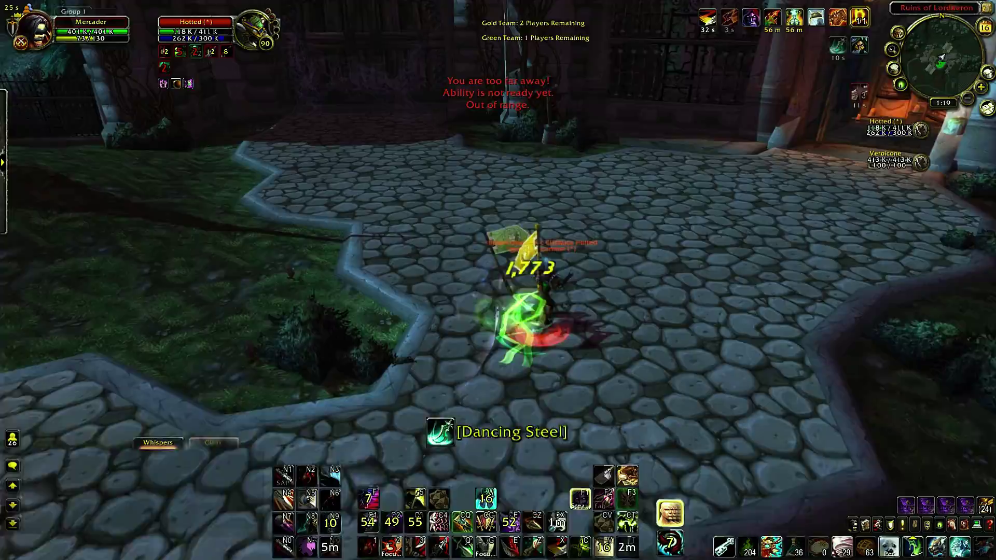
{"action": "key", "text": "1"}
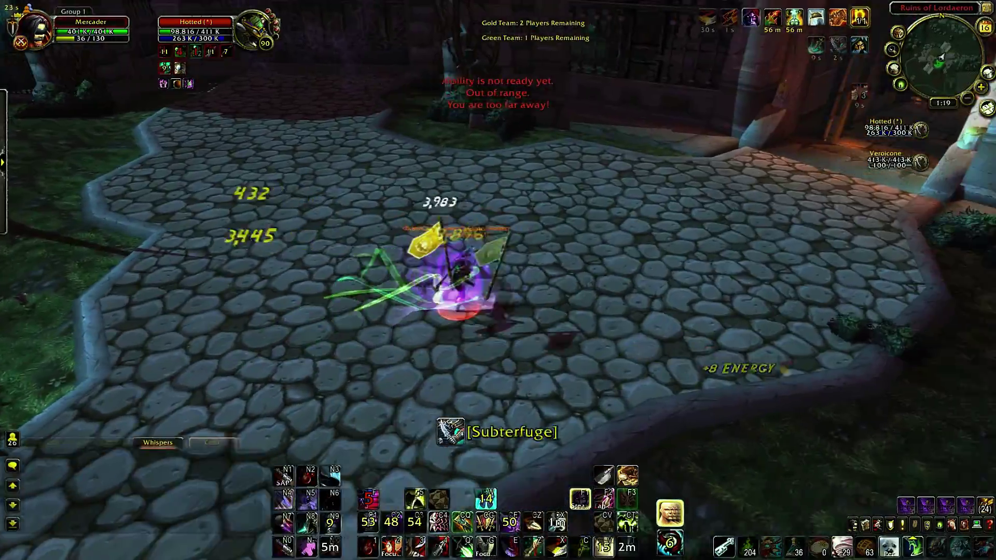
{"action": "key", "text": "e"}
{"action": "key", "text": "w"}
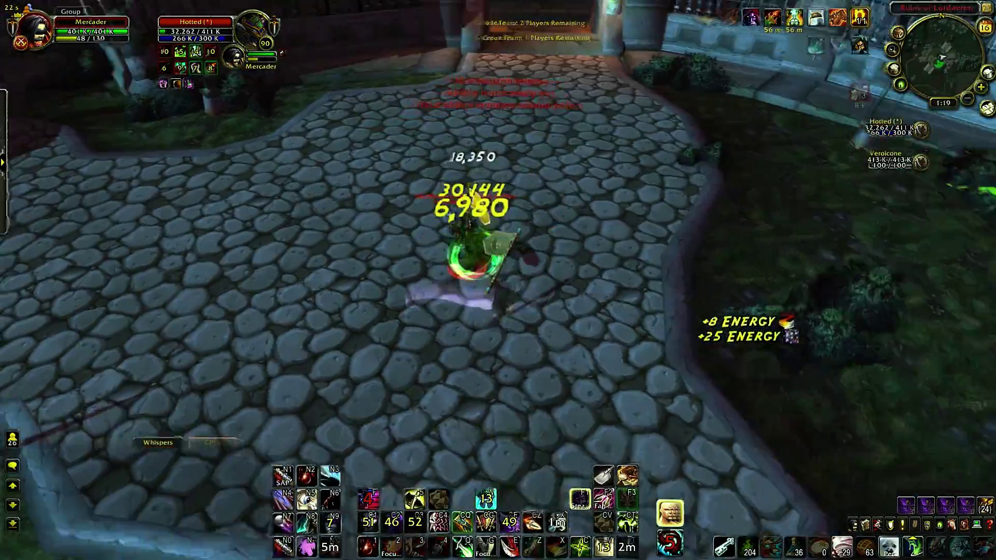
{"action": "key", "text": "1"}
{"action": "key", "text": "w"}
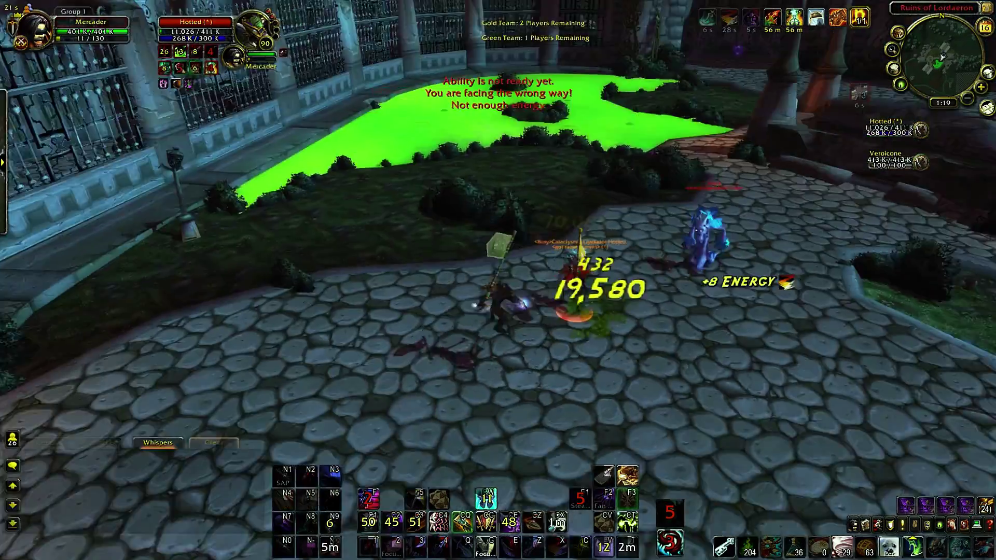
{"action": "key", "text": "1"}
{"action": "key", "text": "e"}
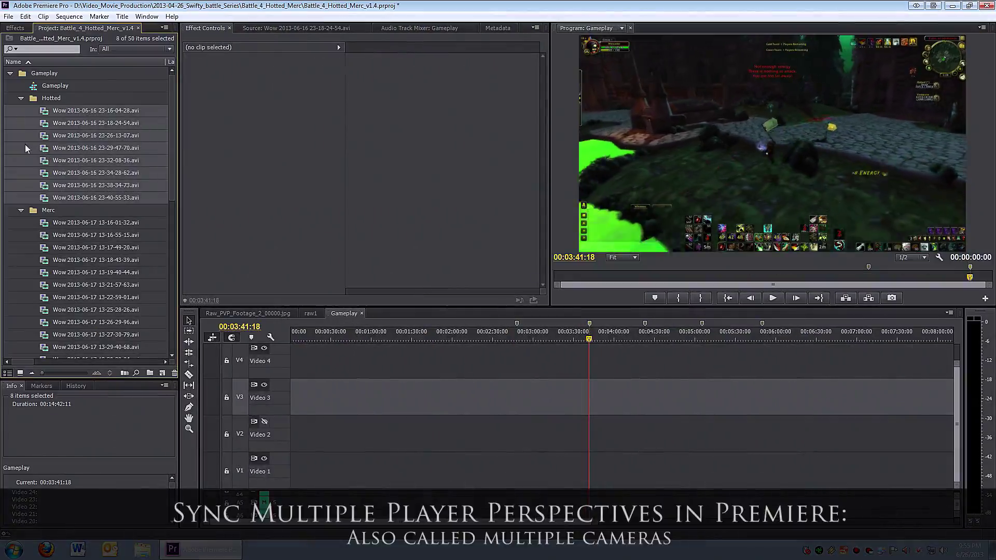
Step: Look through the gameplay clips in the Hotted and Merc bins
{"action": "left_click_drag", "start_coordinate": [33, 226], "coordinate": [111, 353]}
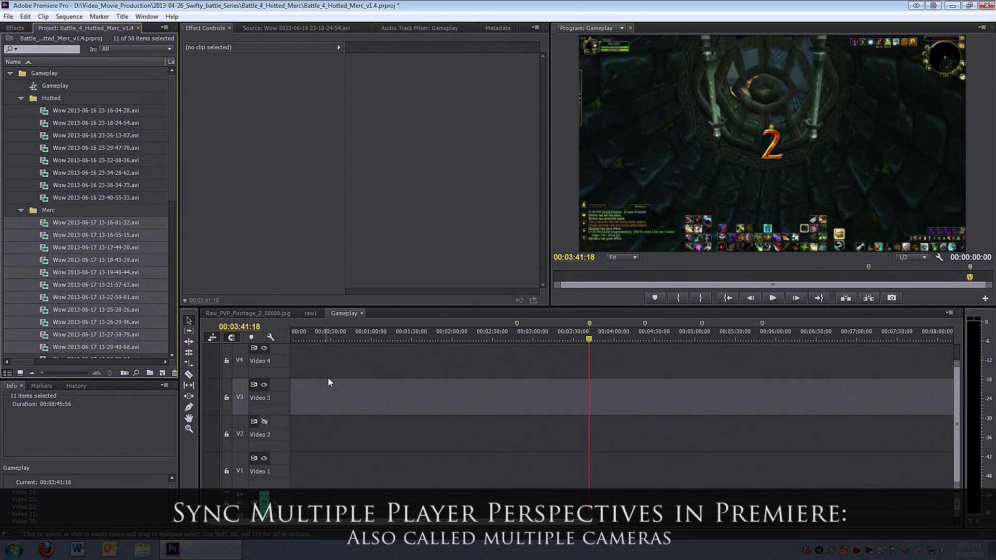
{"action": "left_click", "coordinate": [335, 399]}
{"action": "left_click", "coordinate": [144, 210]}
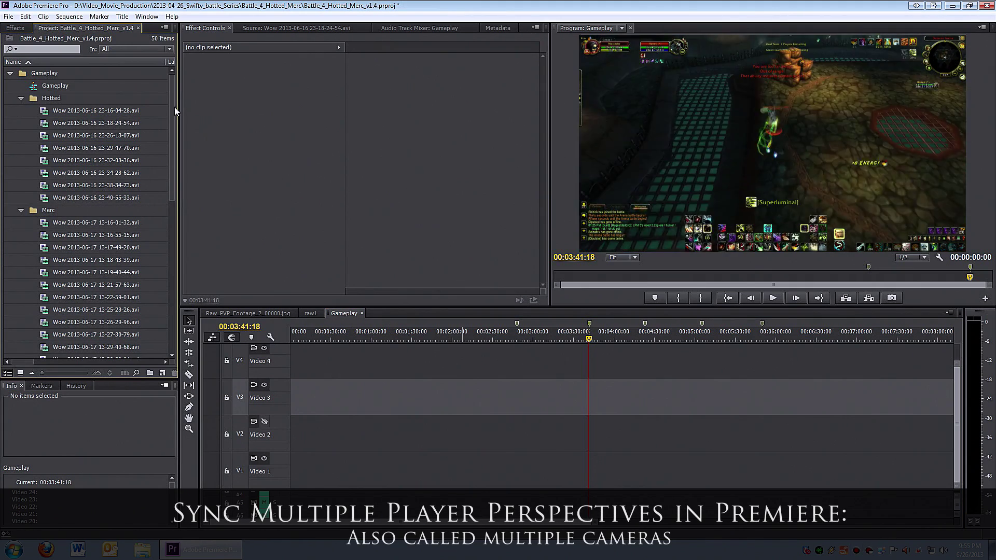
{"action": "left_click", "coordinate": [98, 112]}
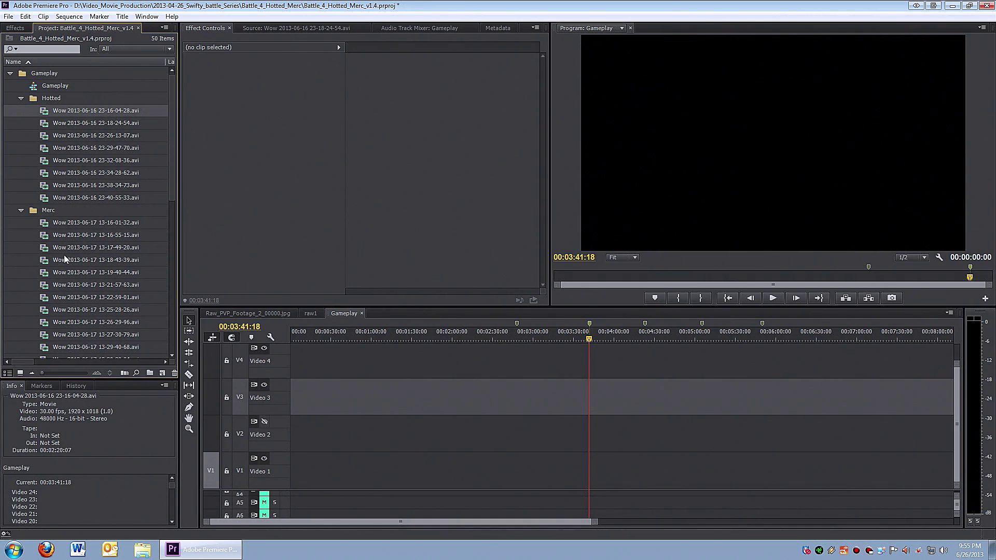
{"action": "left_click", "coordinate": [61, 225]}
{"action": "left_click", "coordinate": [64, 246]}
{"action": "left_click", "coordinate": [71, 258]}
{"action": "left_click", "coordinate": [72, 269]}
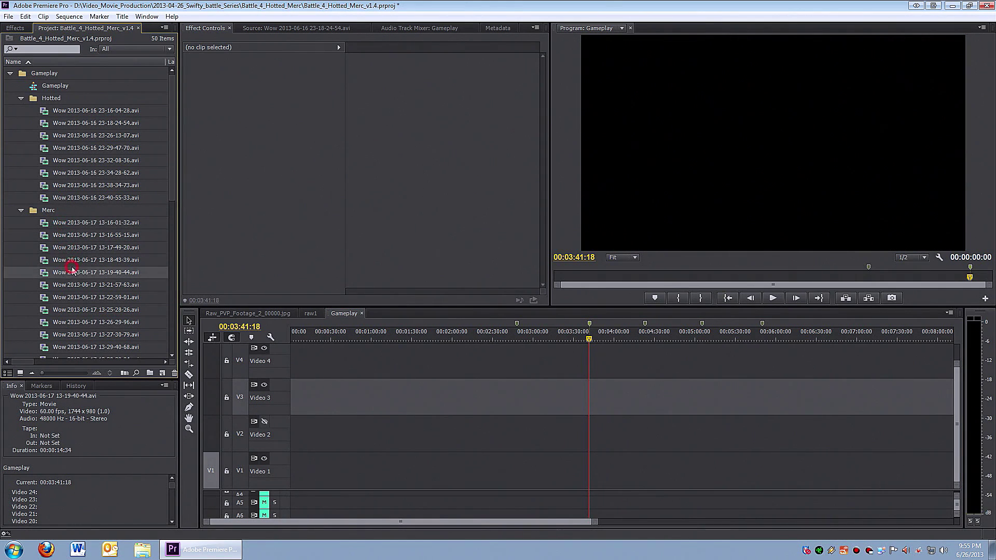
Step: Place the first five Merc clips one after another on Video 1, keeping the existing sequence settings
{"action": "left_click_drag", "start_coordinate": [67, 222], "coordinate": [352, 470]}
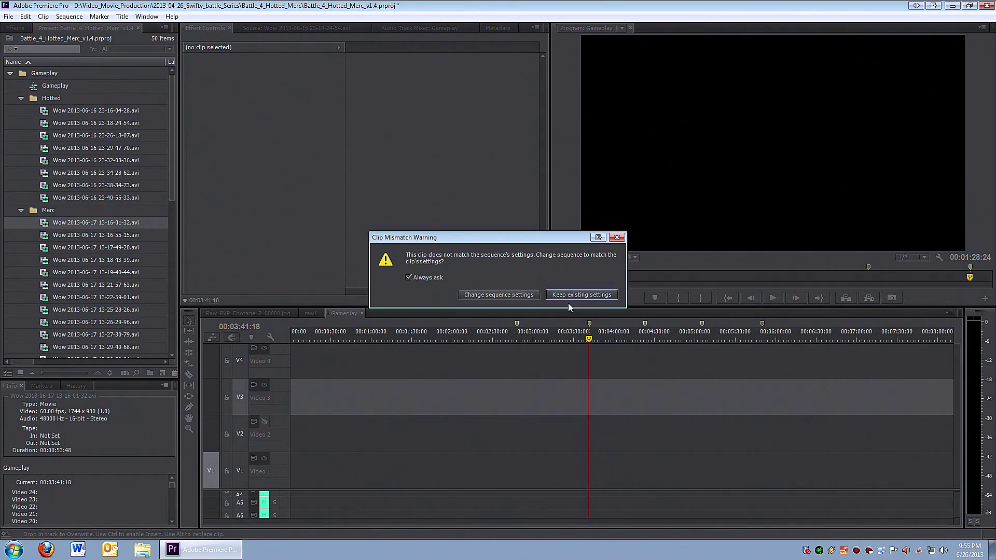
{"action": "left_click", "coordinate": [569, 295]}
{"action": "left_click_drag", "start_coordinate": [80, 235], "coordinate": [411, 470]}
{"action": "left_click_drag", "start_coordinate": [96, 248], "coordinate": [484, 470]}
{"action": "left_click_drag", "start_coordinate": [112, 260], "coordinate": [592, 470]}
{"action": "left_click_drag", "start_coordinate": [72, 273], "coordinate": [644, 470]}
Step: Check the placed footage briefly and group all five Merc clips on Video 1
{"action": "left_click", "coordinate": [351, 334]}
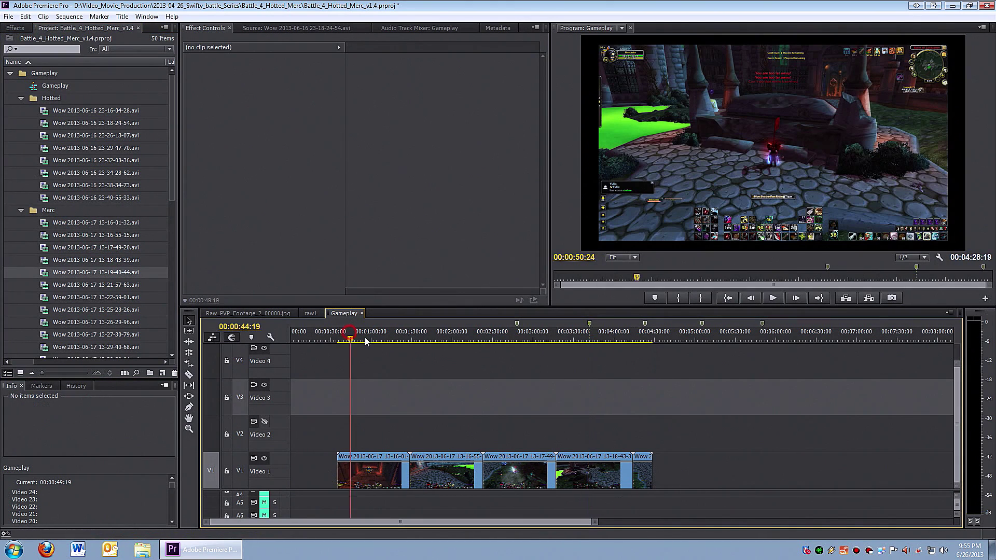
{"action": "left_click_drag", "start_coordinate": [401, 339], "coordinate": [440, 339]}
{"action": "left_click_drag", "start_coordinate": [320, 457], "coordinate": [675, 490]}
{"action": "right_click", "coordinate": [603, 483]}
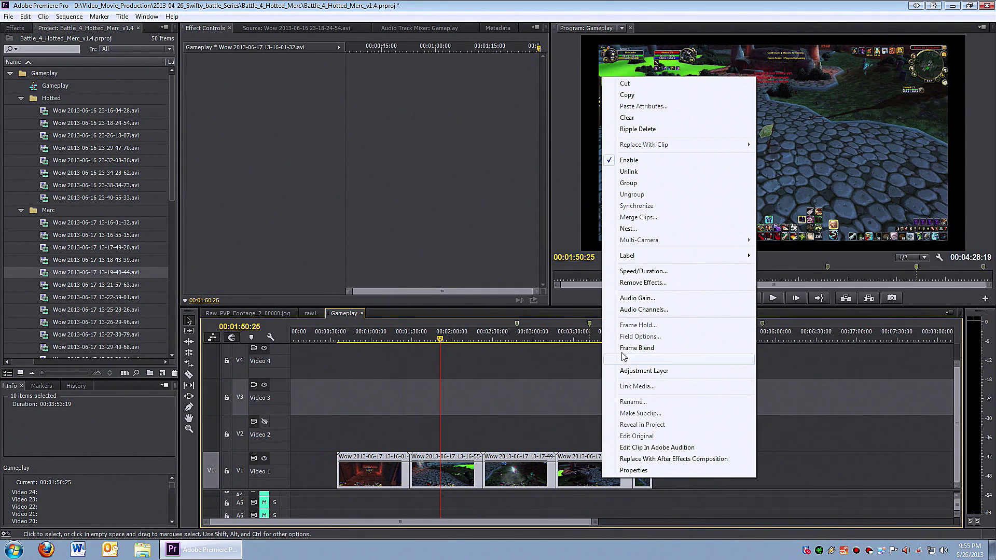
{"action": "left_click", "coordinate": [632, 185]}
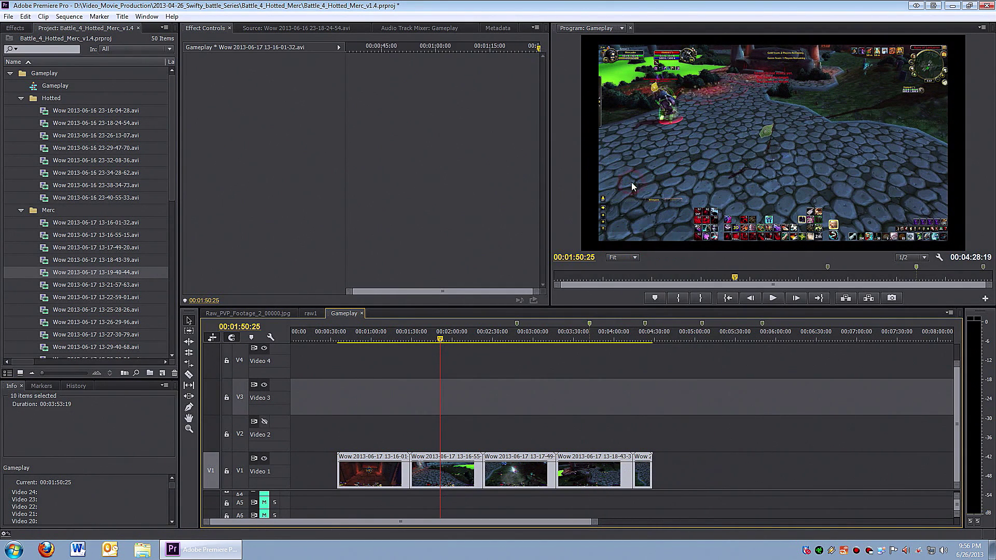
Step: Shift the grouped Merc clips about 9 seconds later on Video 1
{"action": "left_click", "coordinate": [459, 337]}
{"action": "left_click", "coordinate": [434, 409]}
{"action": "left_click_drag", "start_coordinate": [393, 468], "coordinate": [405, 467]}
{"action": "left_click", "coordinate": [374, 442]}
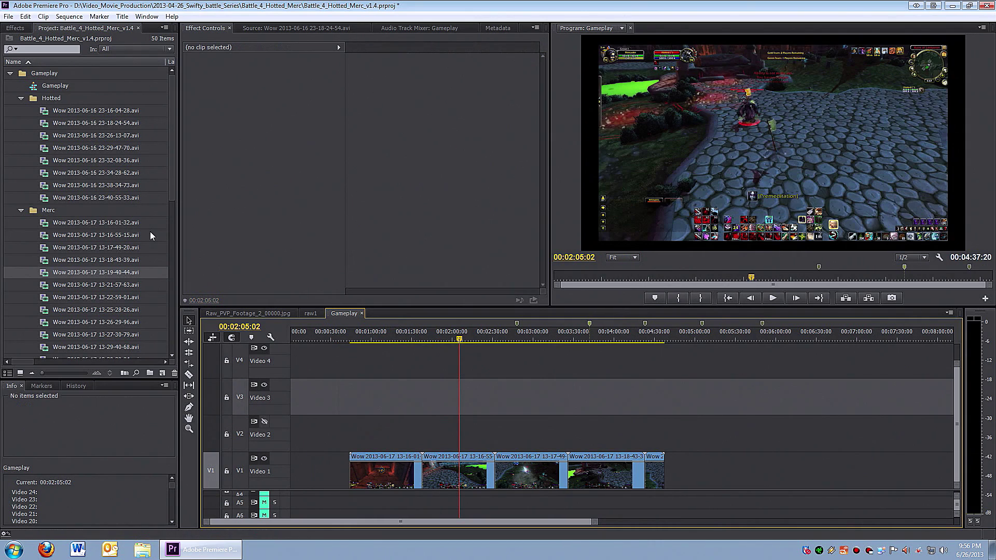
Step: Place the first two Hotted clips end to end on Video 2 above the Merc clips
{"action": "left_click_drag", "start_coordinate": [100, 111], "coordinate": [351, 433]}
{"action": "left_click_drag", "start_coordinate": [76, 125], "coordinate": [539, 434]}
Step: Examine the last seconds of the second Hotted clip on Video 2 for the exact moment the player dies
{"action": "left_click_drag", "start_coordinate": [602, 519], "coordinate": [477, 529]}
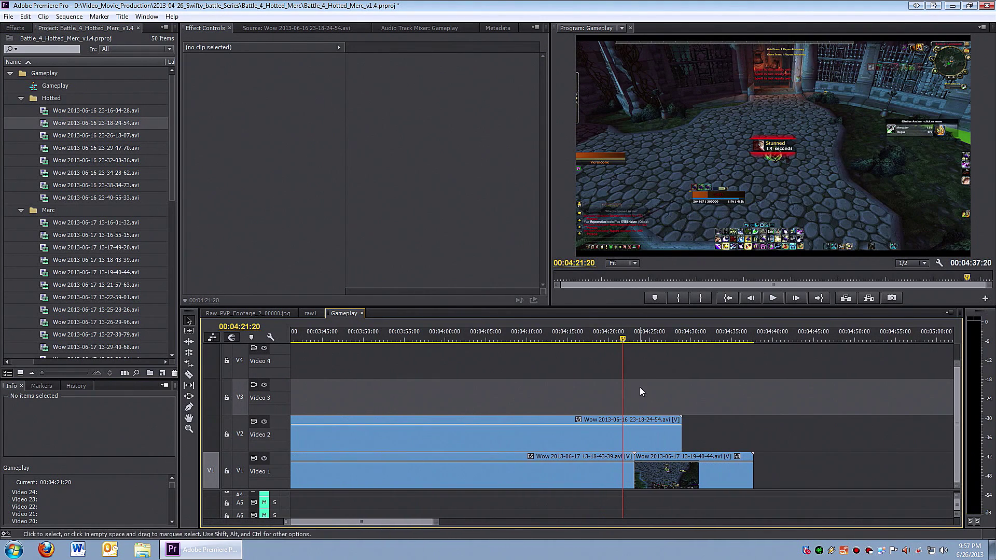
{"action": "left_click", "coordinate": [648, 335]}
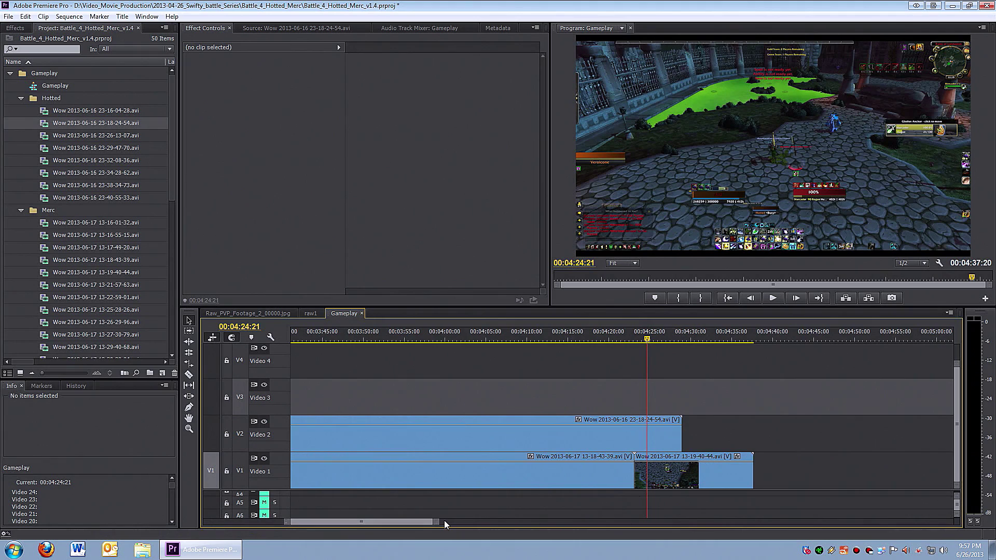
{"action": "left_click_drag", "start_coordinate": [436, 522], "coordinate": [408, 527]}
{"action": "left_click", "coordinate": [644, 335]}
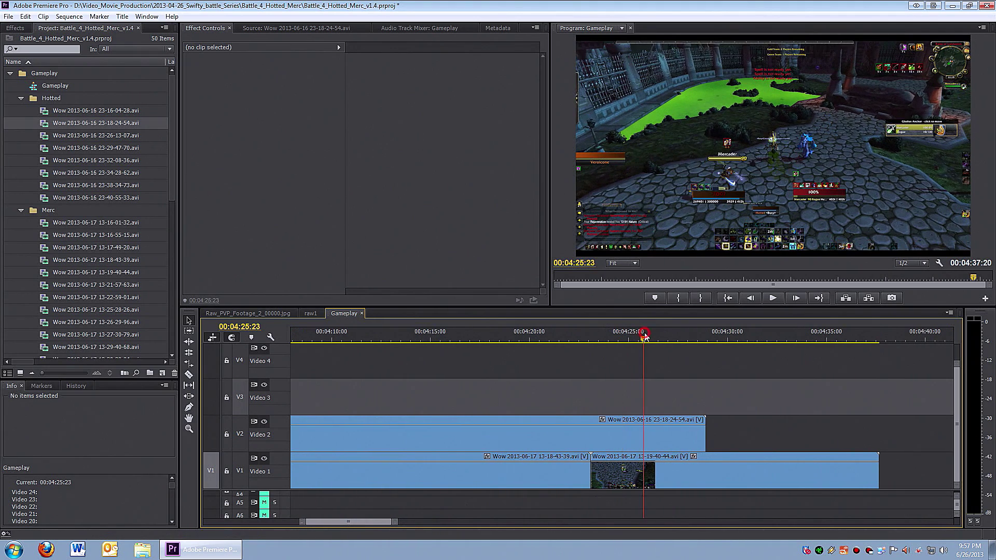
{"action": "left_click_drag", "start_coordinate": [672, 337], "coordinate": [670, 338]}
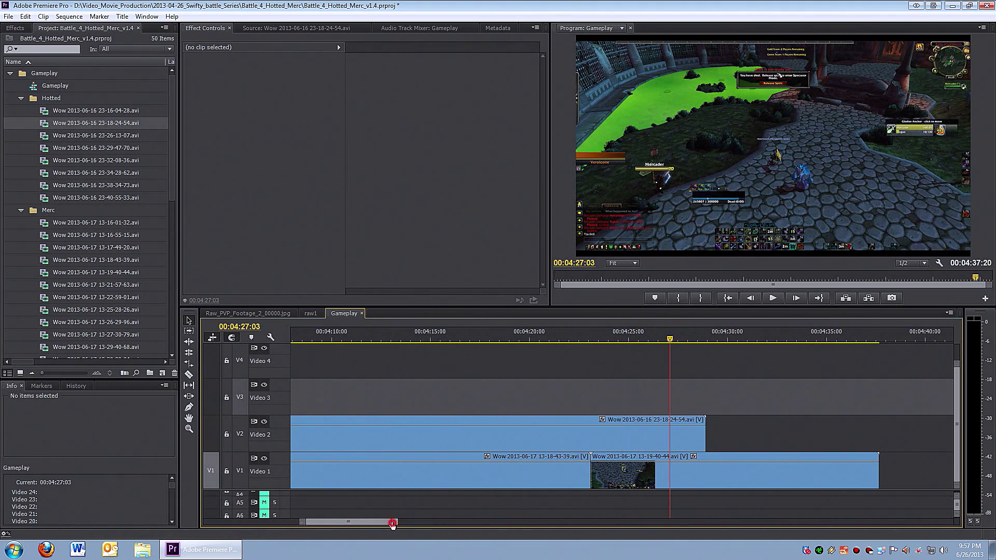
{"action": "left_click_drag", "start_coordinate": [393, 525], "coordinate": [367, 526]}
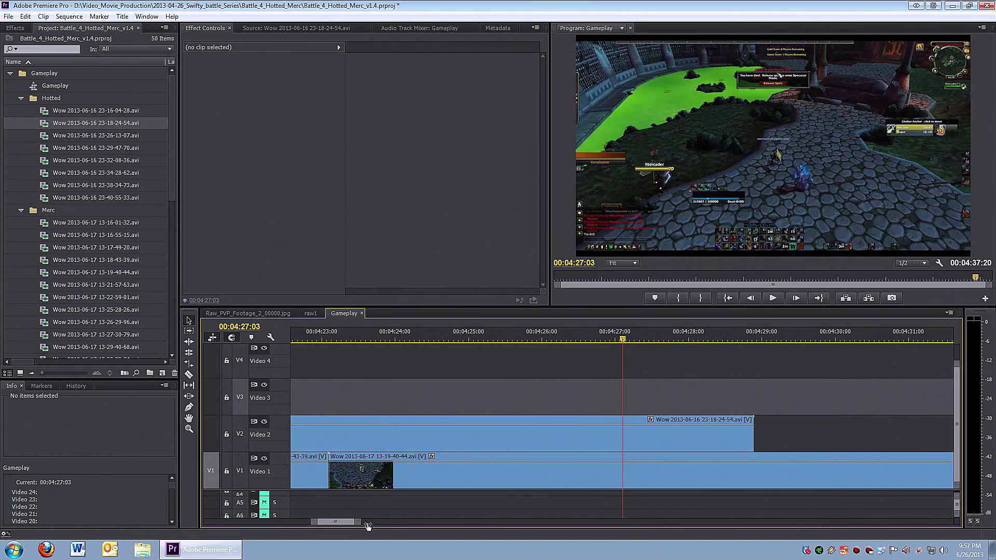
{"action": "left_click_drag", "start_coordinate": [501, 336], "coordinate": [400, 333]}
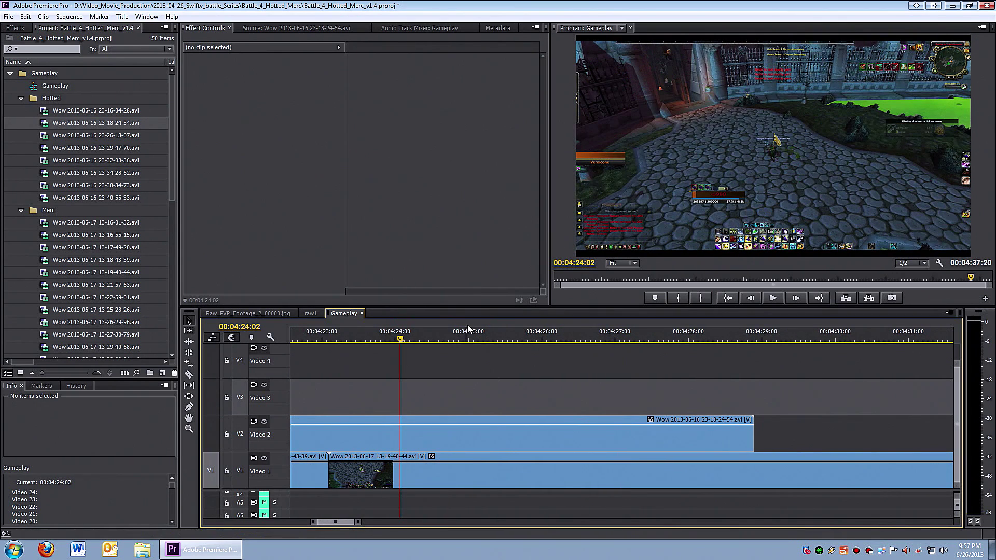
{"action": "left_click", "coordinate": [556, 336]}
{"action": "left_click", "coordinate": [571, 337]}
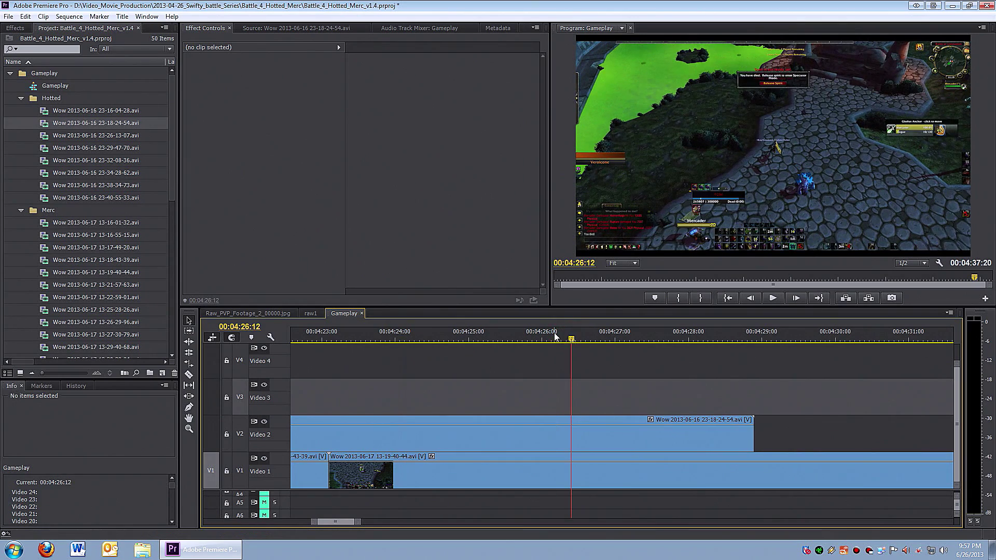
{"action": "mouse_move", "coordinate": [555, 336]}
{"action": "left_mouse_down"}
{"action": "mouse_move", "coordinate": [613, 336]}
{"action": "mouse_move", "coordinate": [536, 340]}
{"action": "left_mouse_up"}
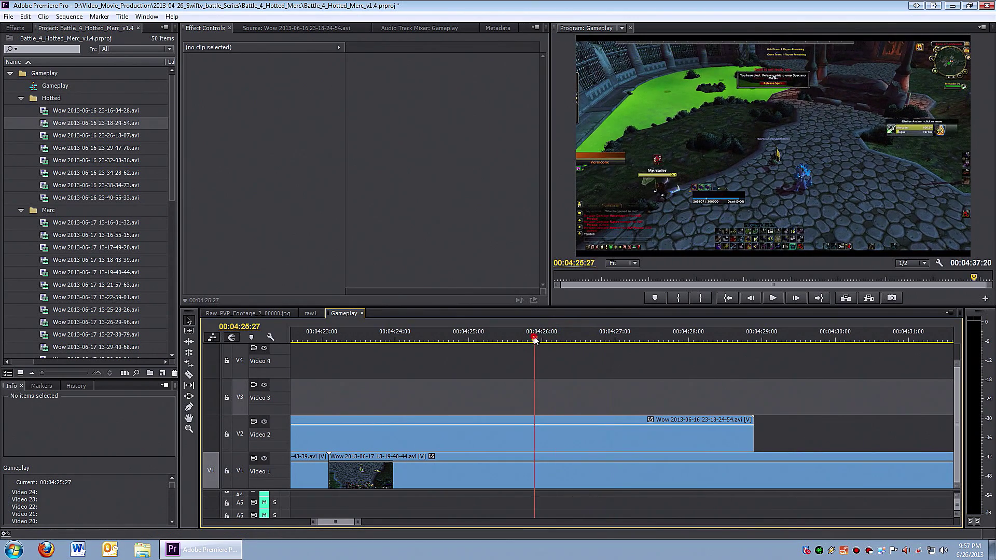
{"action": "left_click", "coordinate": [513, 337]}
{"action": "key", "text": "space"}
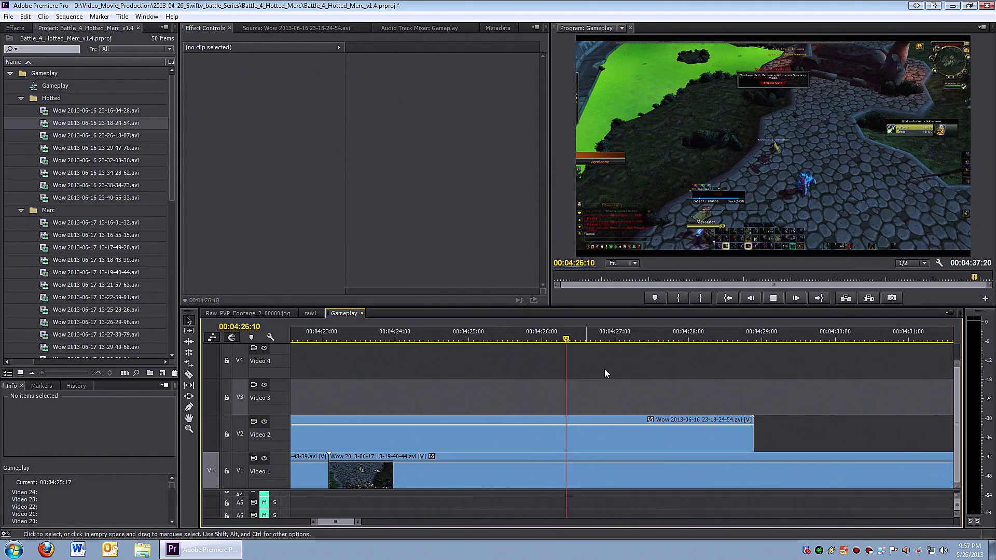
{"action": "key", "text": "space"}
Step: Add a sequence marker at 00:04:26:00 for the moment of death in the Hotted footage
{"action": "left_click_drag", "start_coordinate": [580, 340], "coordinate": [542, 340]}
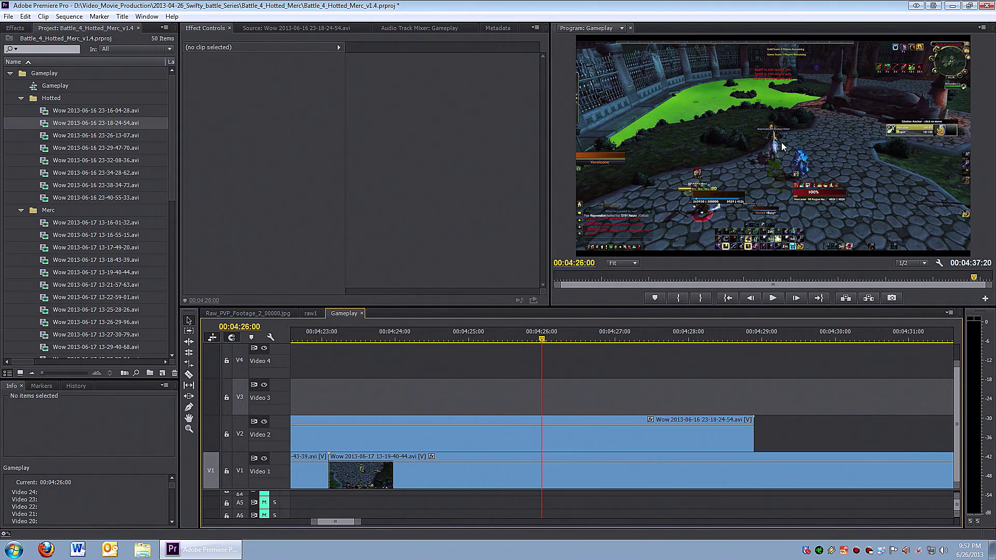
{"action": "right_click", "coordinate": [542, 341]}
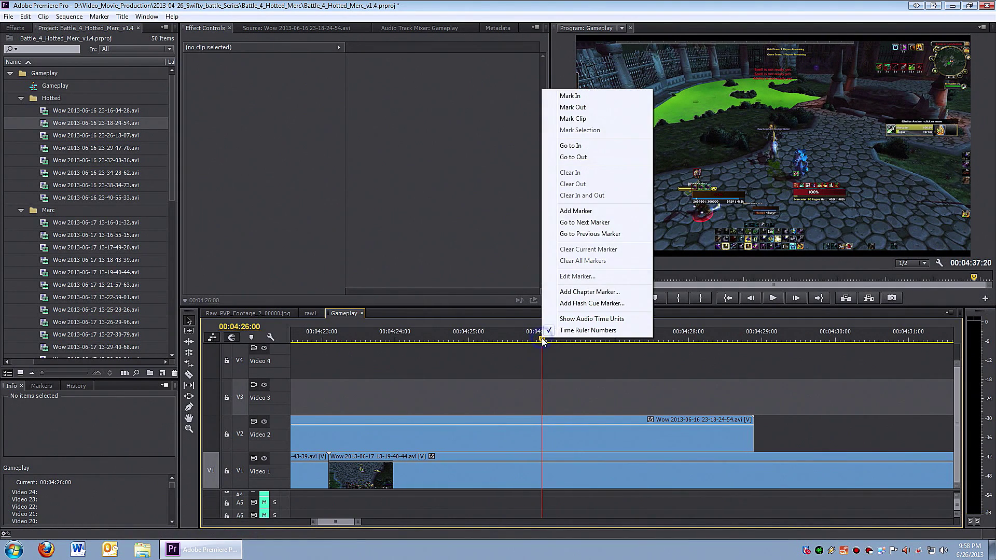
{"action": "left_click", "coordinate": [610, 212]}
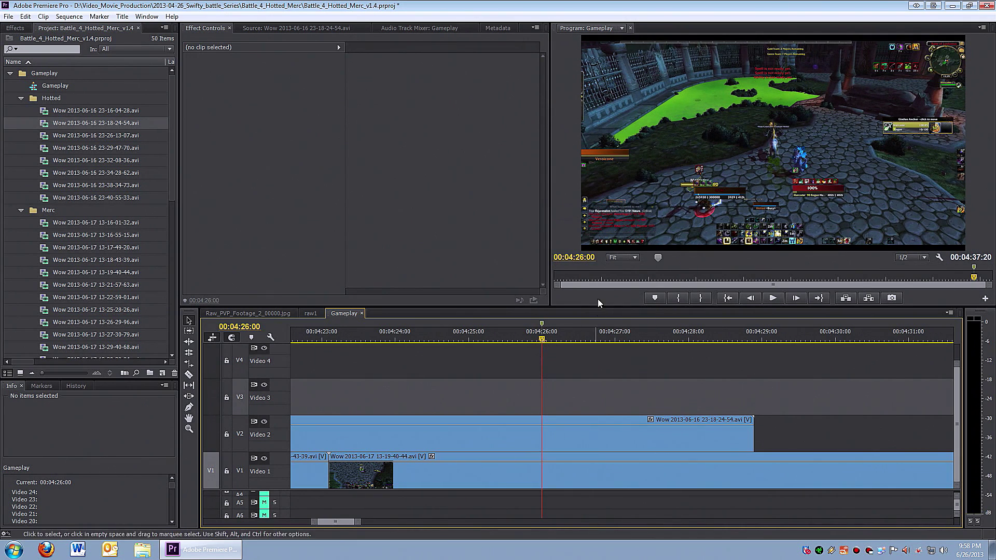
Step: Hide the output of Video 2 and compare the Merc footage with the Hotted footage around 00:04:26:02
{"action": "left_click", "coordinate": [265, 423]}
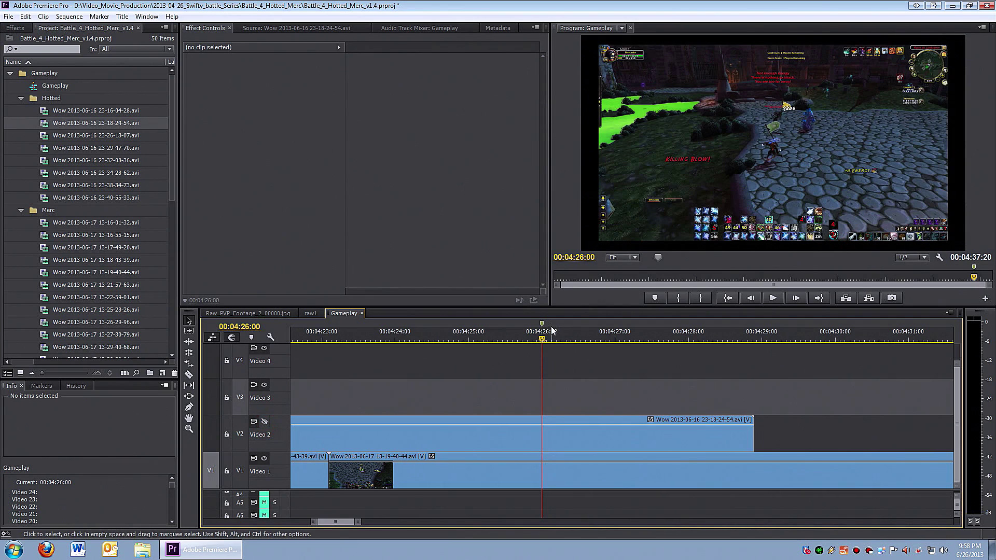
{"action": "left_click_drag", "start_coordinate": [542, 340], "coordinate": [547, 341]}
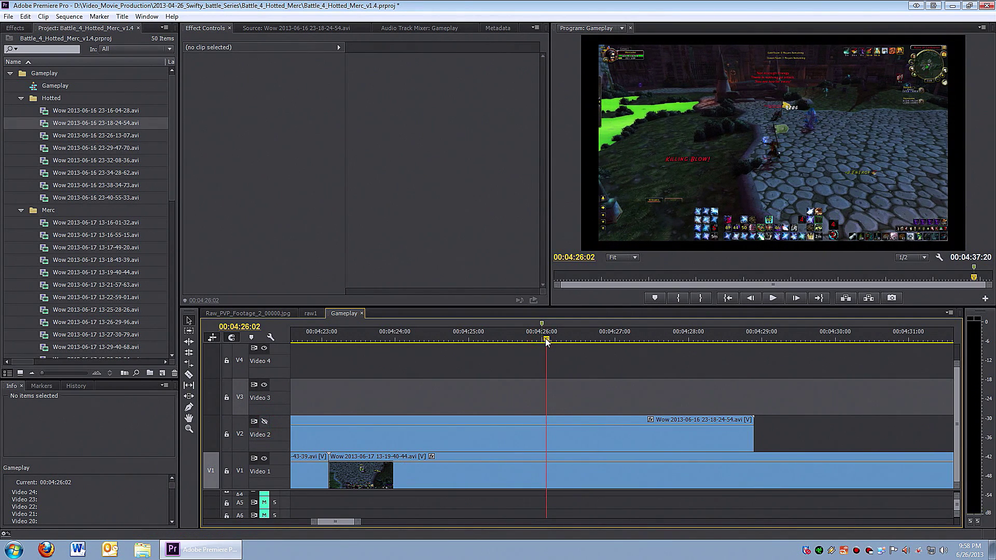
{"action": "left_click", "coordinate": [265, 422]}
{"action": "left_click", "coordinate": [264, 422]}
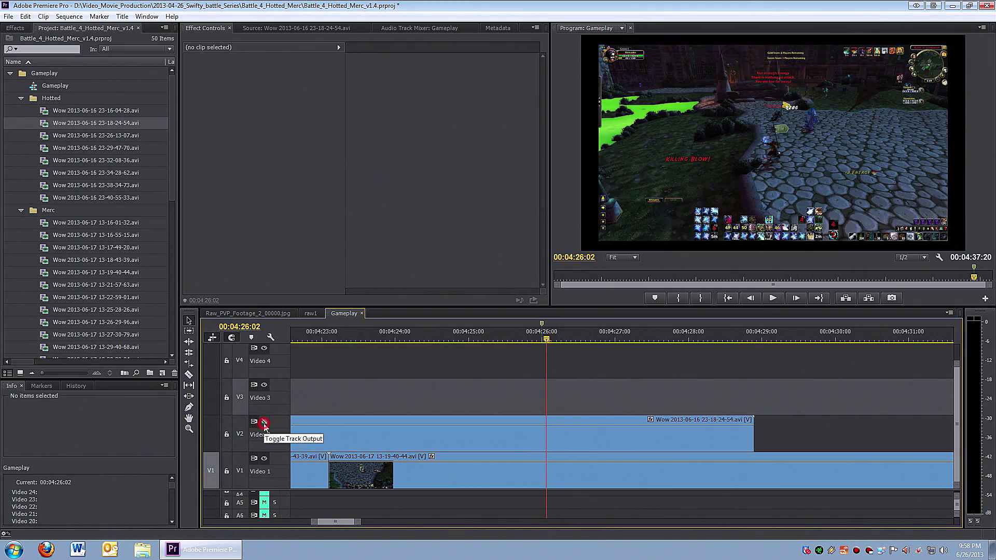
Step: Move the five Merc clips on Video 1 later by 14 frames to align the death with the marker at 00:04:26:00
{"action": "left_click_drag", "start_coordinate": [551, 337], "coordinate": [507, 340]}
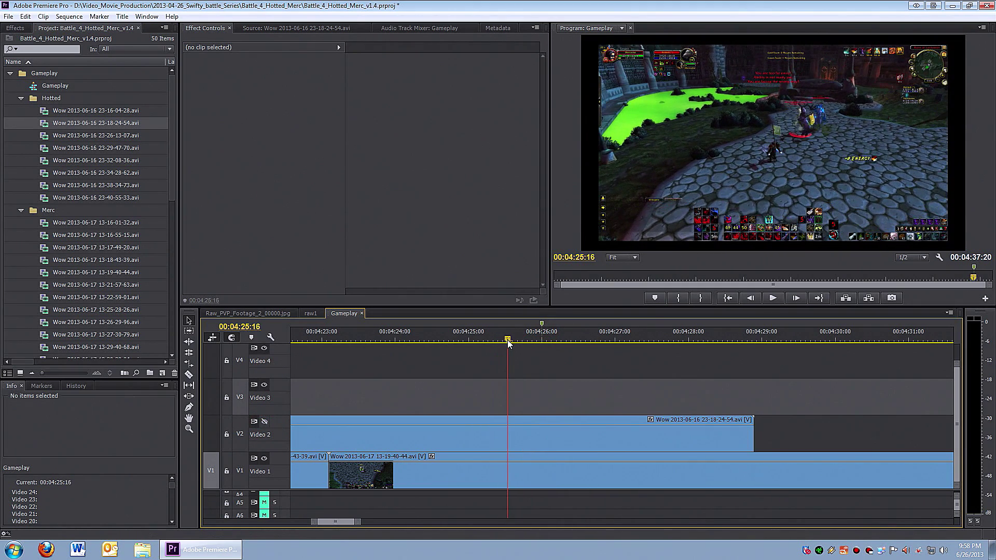
{"action": "left_click", "coordinate": [506, 456]}
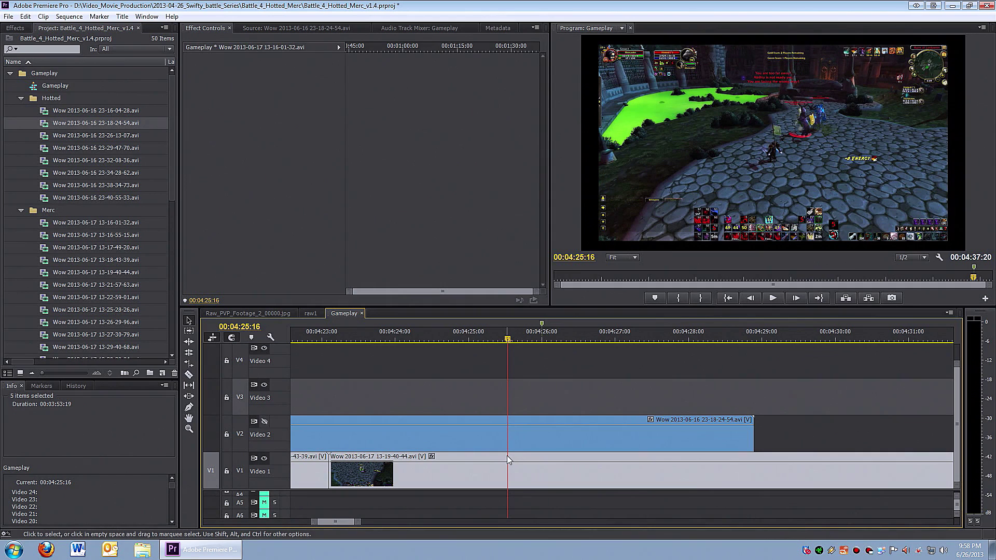
{"action": "left_click_drag", "start_coordinate": [507, 455], "coordinate": [533, 459]}
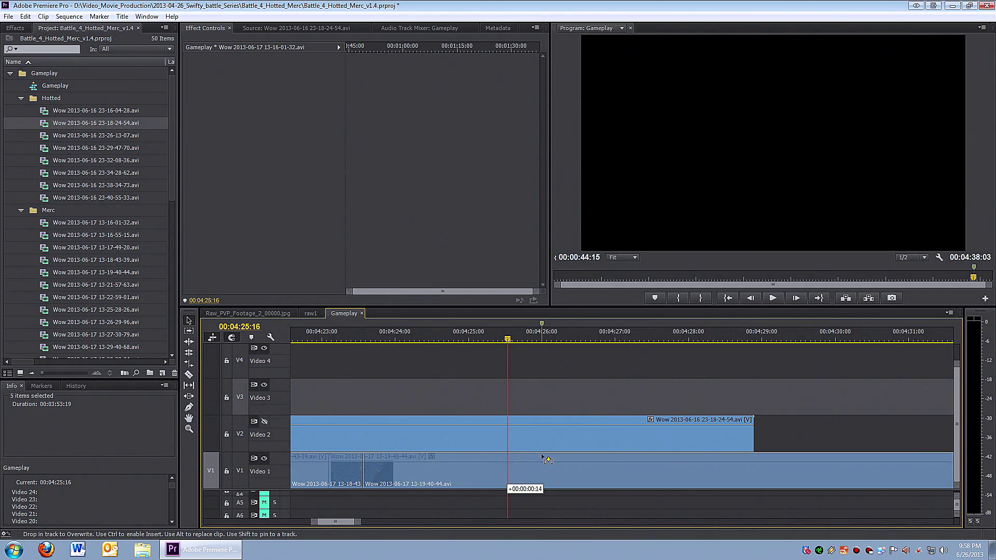
{"action": "left_click_drag", "start_coordinate": [548, 460], "coordinate": [543, 459]}
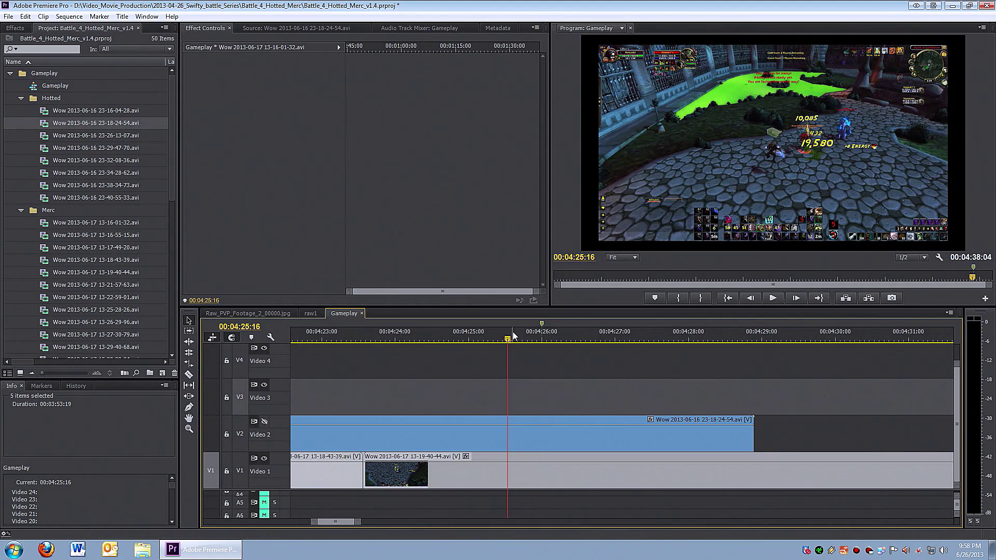
Step: Compare the Hotted and Merc footage around 00:04:26:00 and near the clips' start by showing and hiding Video 2
{"action": "left_click_drag", "start_coordinate": [511, 341], "coordinate": [539, 341]}
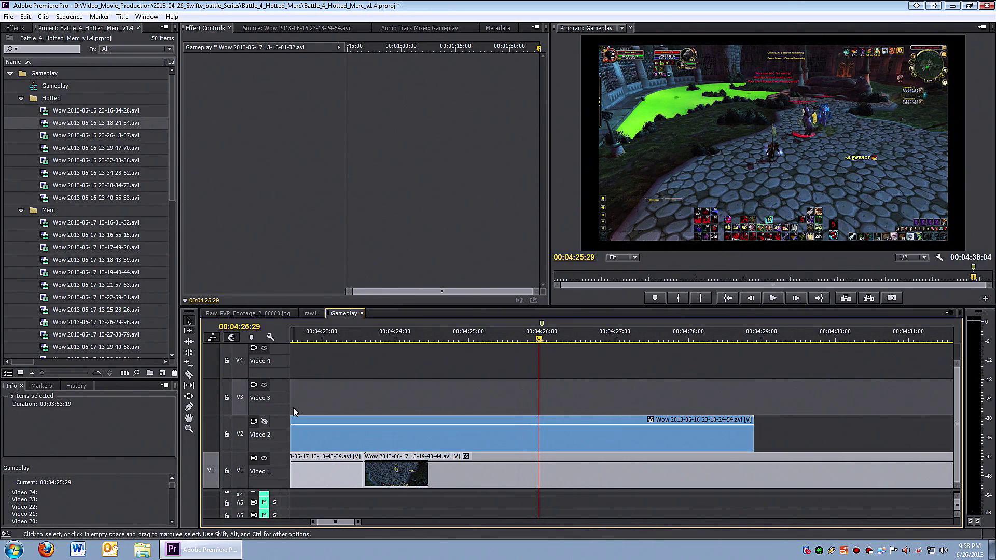
{"action": "left_click", "coordinate": [264, 422]}
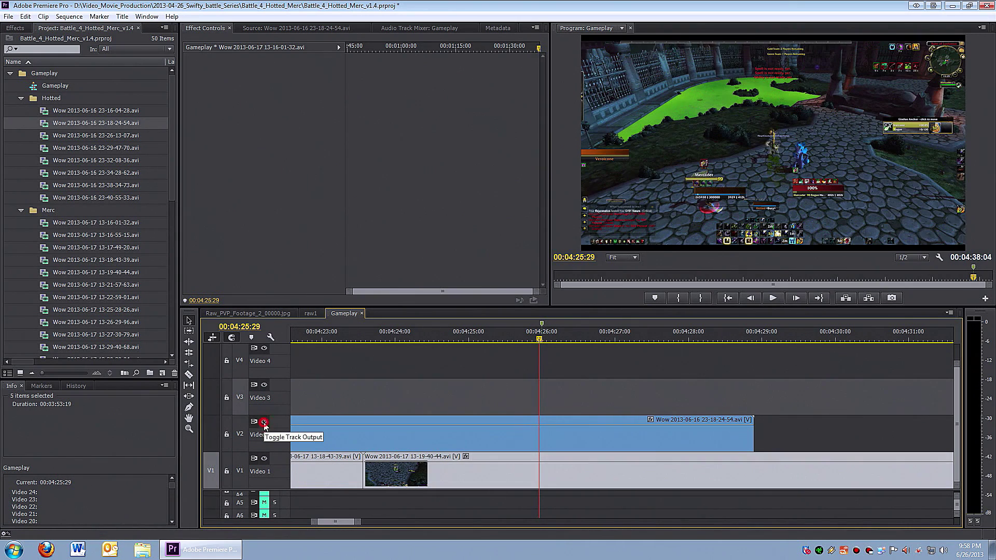
{"action": "left_click", "coordinate": [541, 341]}
{"action": "left_click", "coordinate": [265, 422]}
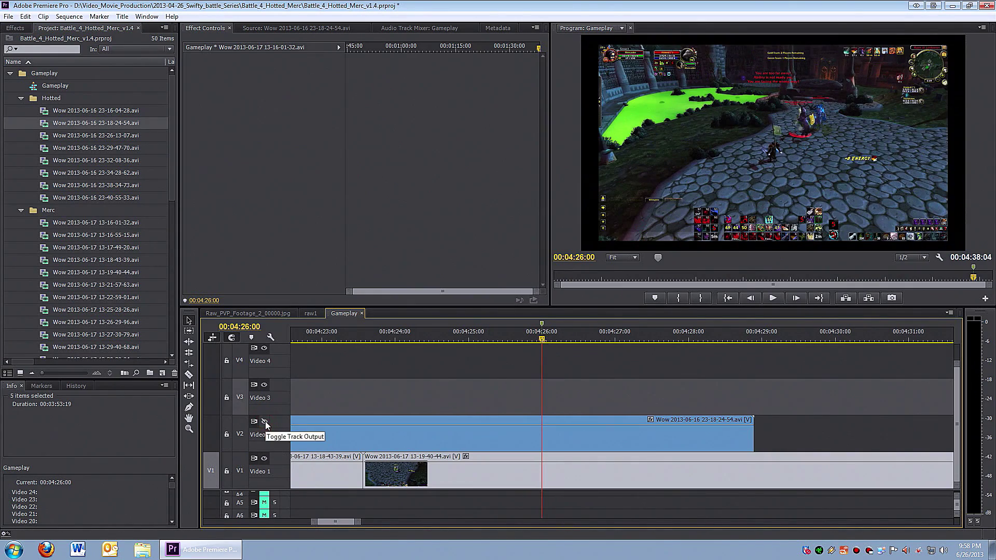
{"action": "left_click_drag", "start_coordinate": [357, 522], "coordinate": [273, 521]}
{"action": "left_click", "coordinate": [265, 423]}
{"action": "left_click", "coordinate": [265, 422]}
{"action": "left_click", "coordinate": [556, 339]}
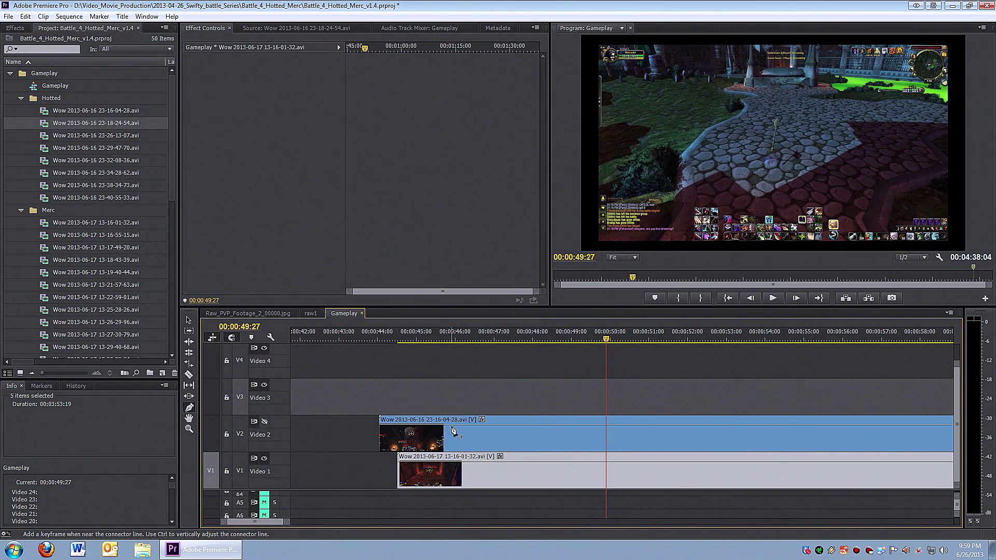
Step: Show Video 2 again and lower the opacity of the first Hotted clip to 0
{"action": "left_click_drag", "start_coordinate": [454, 430], "coordinate": [453, 442]}
{"action": "left_click", "coordinate": [264, 422]}
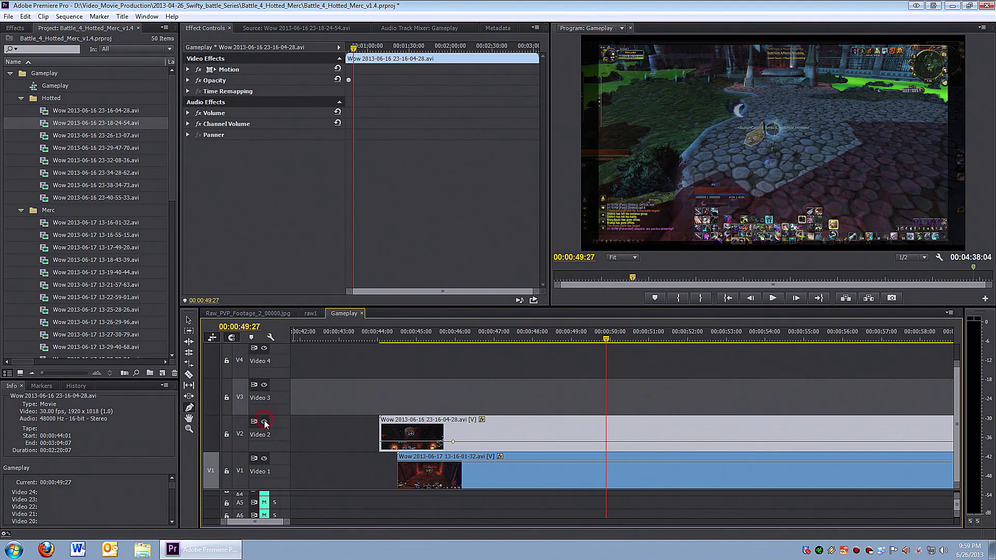
{"action": "key", "text": "v"}
{"action": "left_click", "coordinate": [482, 420]}
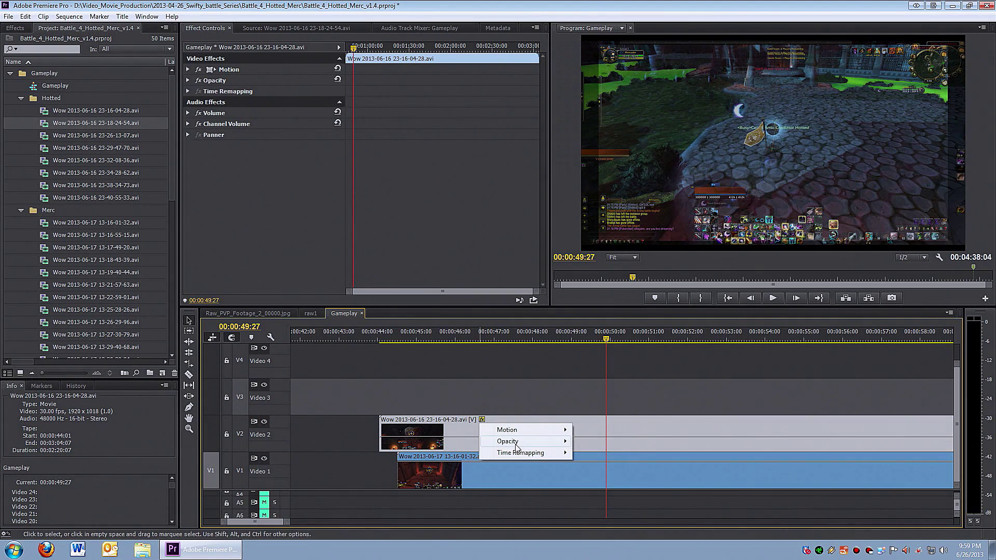
{"action": "left_click", "coordinate": [611, 443]}
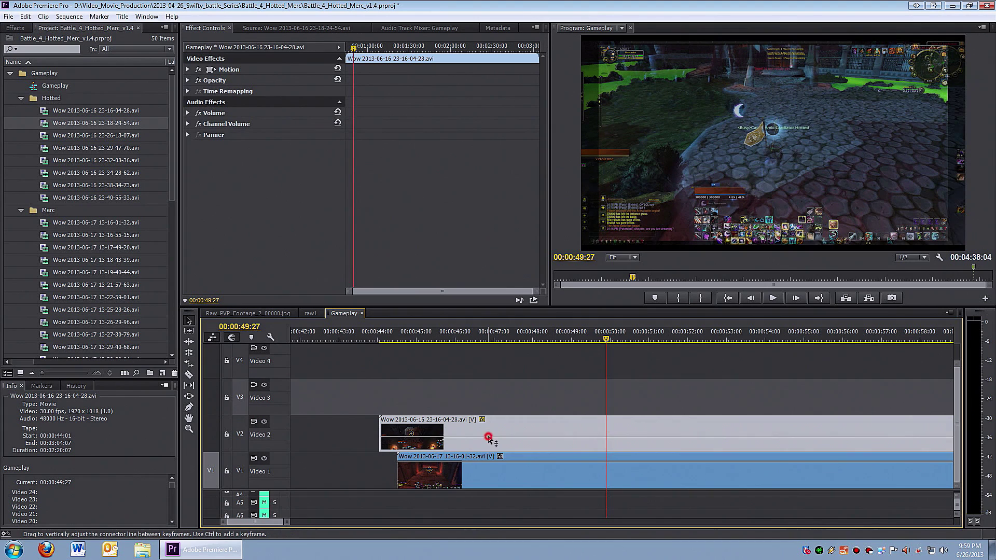
{"action": "left_click_drag", "start_coordinate": [488, 438], "coordinate": [489, 470]}
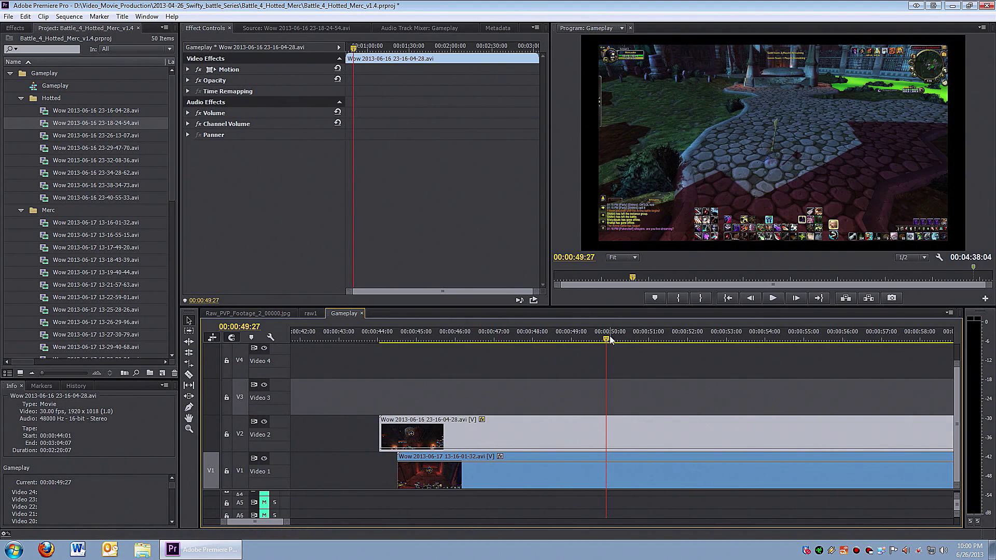
Step: Fade in the first Hotted clip with opacity keyframes at 00:01:17:17 and 00:01:18:05, raising the second to full opacity
{"action": "left_click_drag", "start_coordinate": [627, 339], "coordinate": [935, 343]}
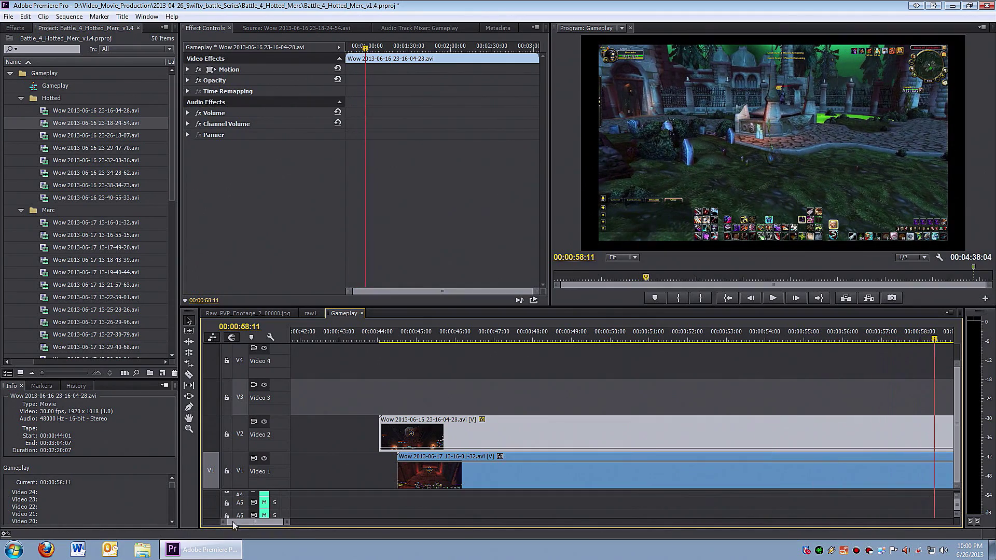
{"action": "scroll", "coordinate": [233, 525], "scroll_direction": "down", "scroll_amount": 5}
{"action": "left_click_drag", "start_coordinate": [367, 340], "coordinate": [879, 337]}
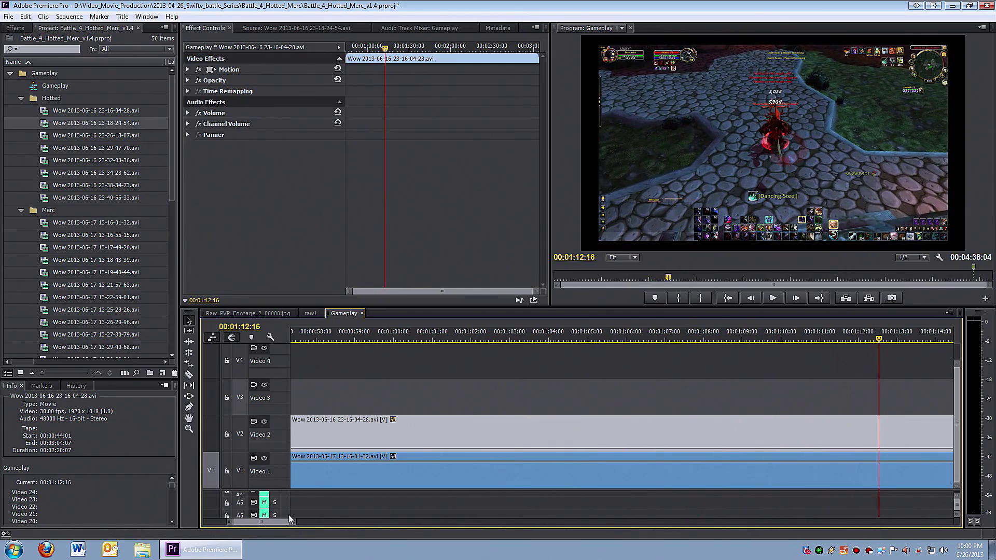
{"action": "scroll", "coordinate": [287, 521], "scroll_direction": "down", "scroll_amount": 5}
{"action": "left_click_drag", "start_coordinate": [345, 340], "coordinate": [470, 341]}
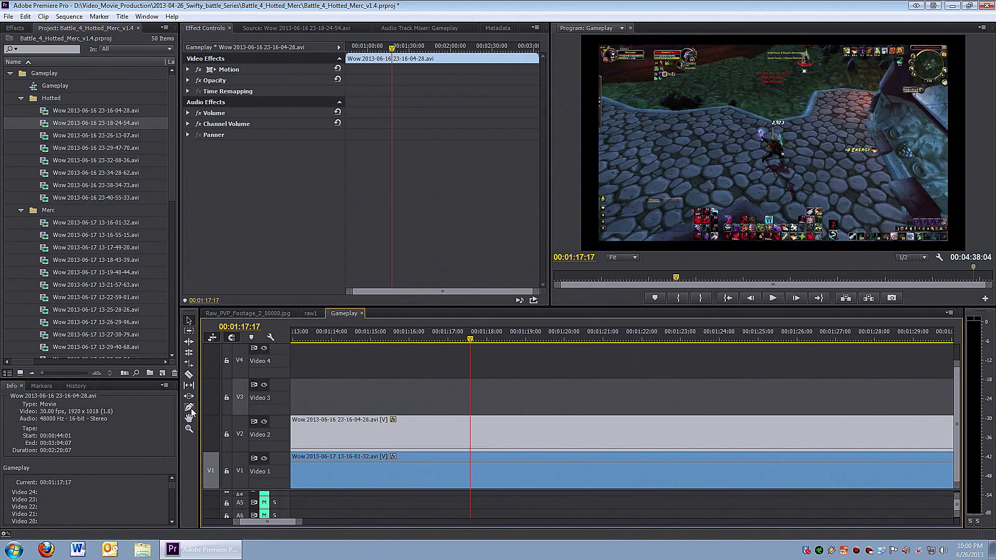
{"action": "left_click", "coordinate": [189, 409]}
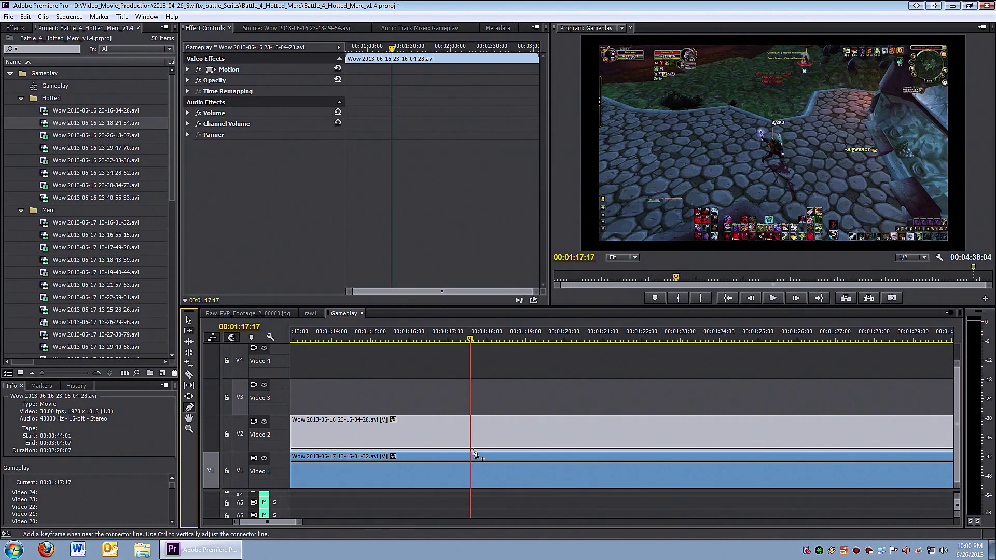
{"action": "left_click", "coordinate": [470, 449]}
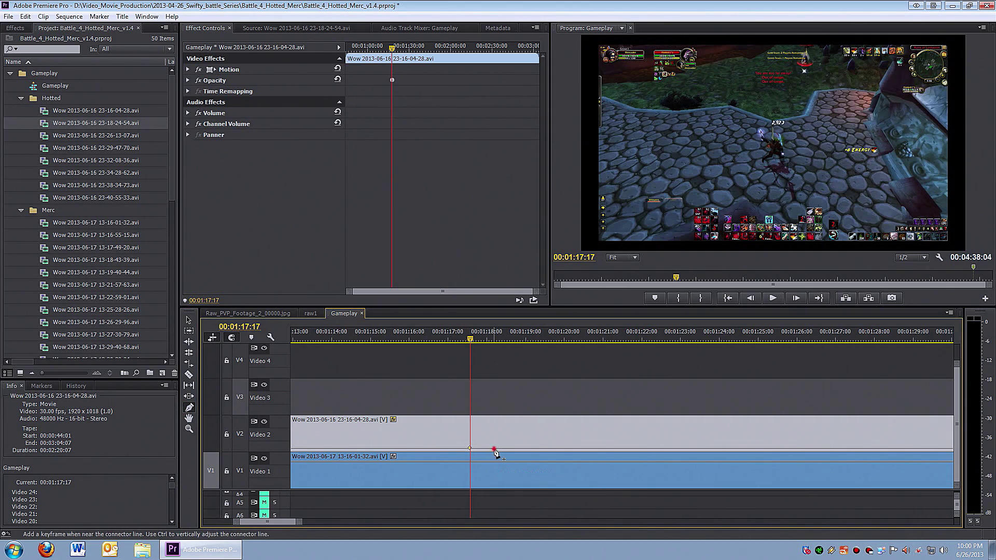
{"action": "left_click", "coordinate": [494, 449]}
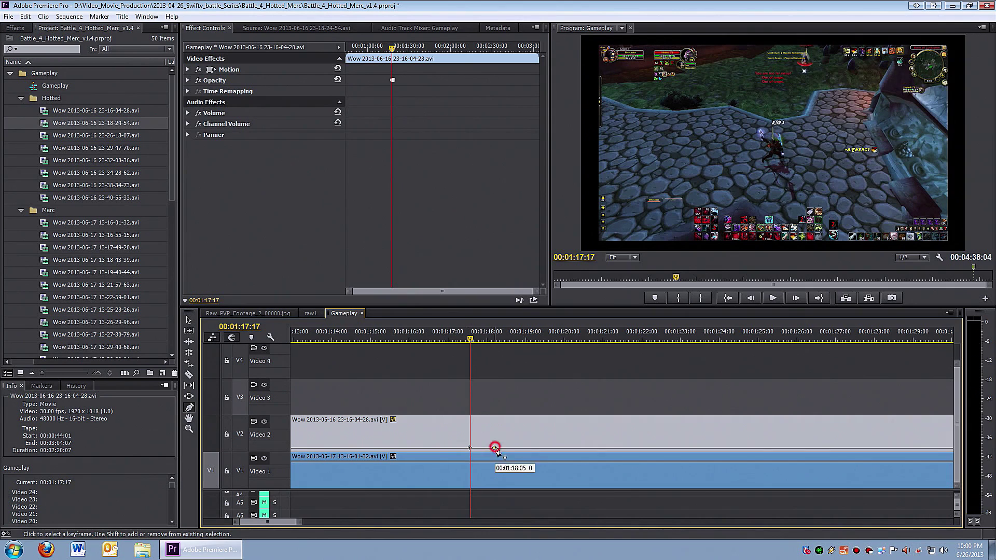
{"action": "left_click_drag", "start_coordinate": [495, 447], "coordinate": [494, 424]}
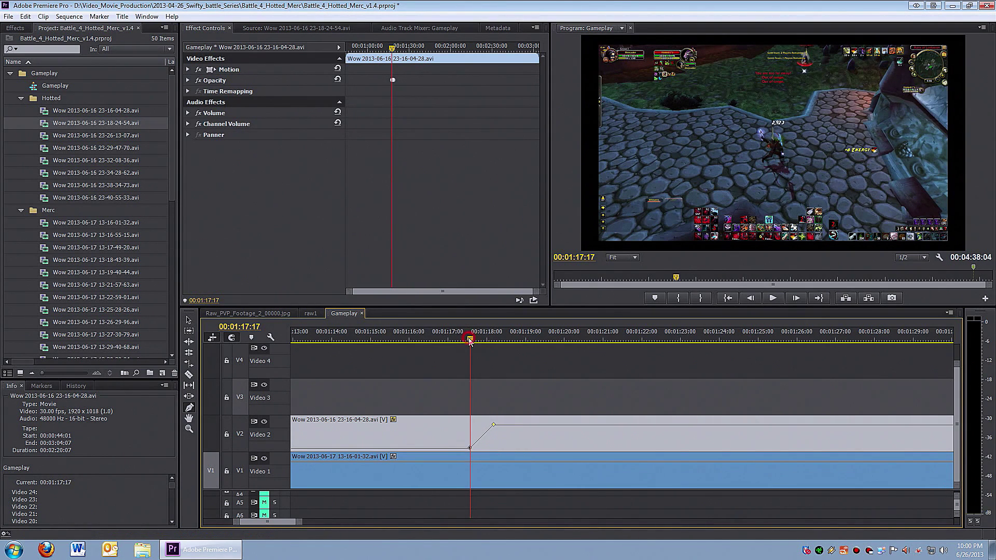
Step: Scrub and play through the switch from the Merc view to the Hotted view around 00:01:18:00
{"action": "left_click_drag", "start_coordinate": [470, 341], "coordinate": [493, 343]}
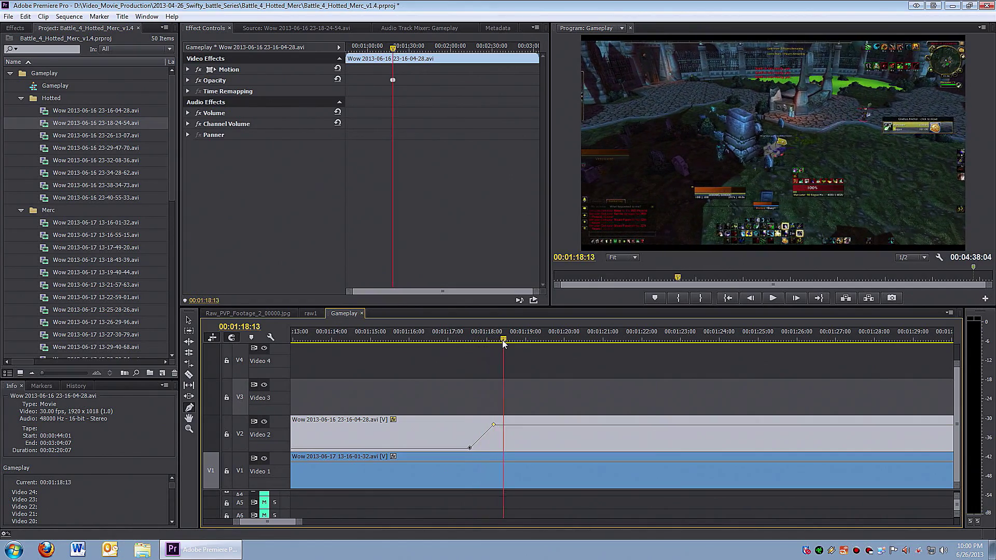
{"action": "left_click_drag", "start_coordinate": [502, 341], "coordinate": [447, 342]}
{"action": "key", "text": "space"}
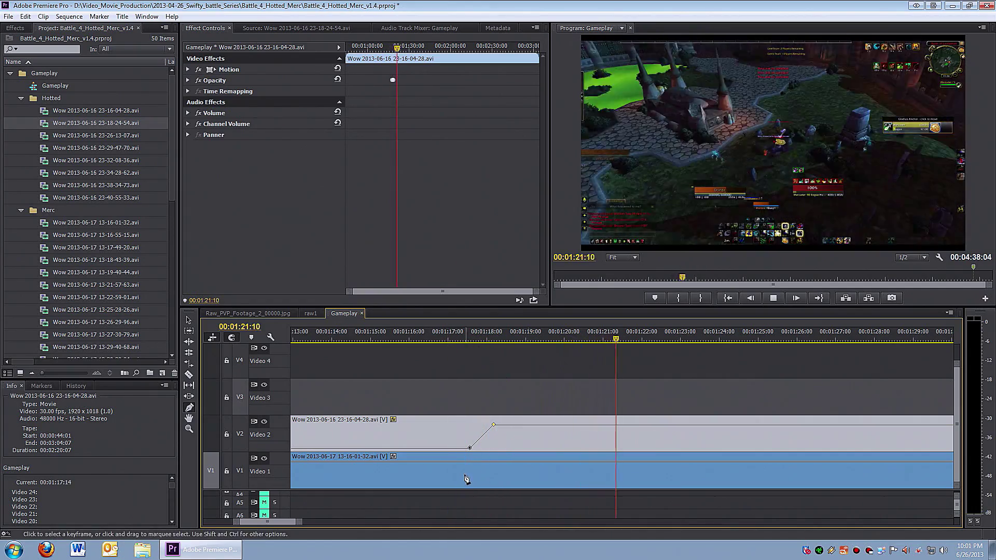
{"action": "key", "text": "space"}
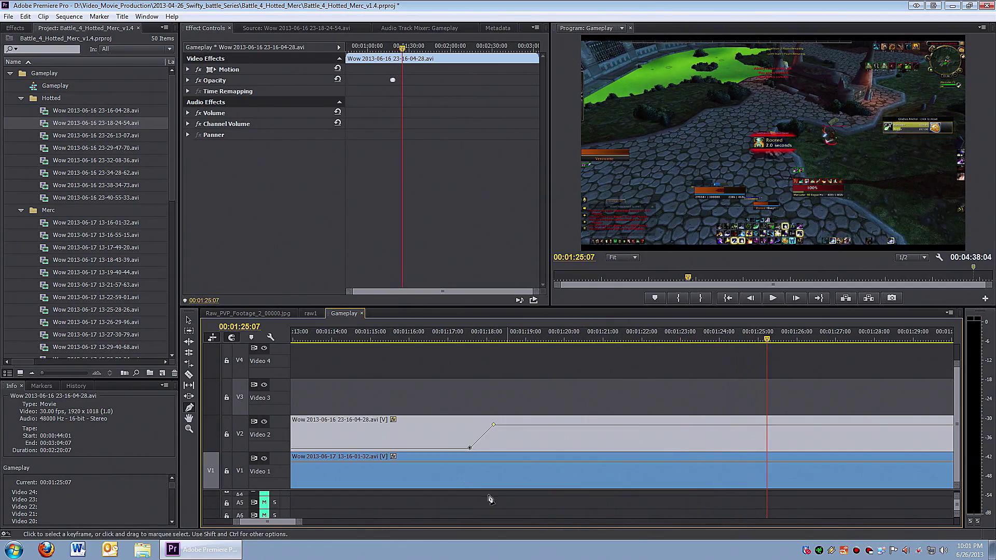
Step: Fade out the first Hotted clip with an opacity keyframe at 00:01:36:29 and another shortly after it lowered to 0
{"action": "left_click_drag", "start_coordinate": [300, 522], "coordinate": [306, 522]}
{"action": "left_click_drag", "start_coordinate": [288, 522], "coordinate": [294, 522]}
{"action": "left_click_drag", "start_coordinate": [455, 340], "coordinate": [831, 430]}
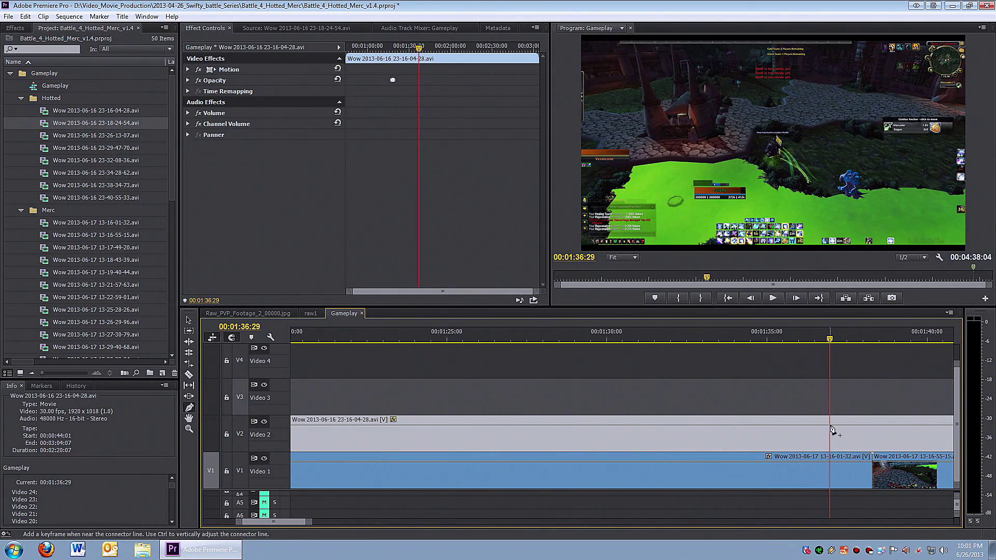
{"action": "left_click", "coordinate": [830, 425]}
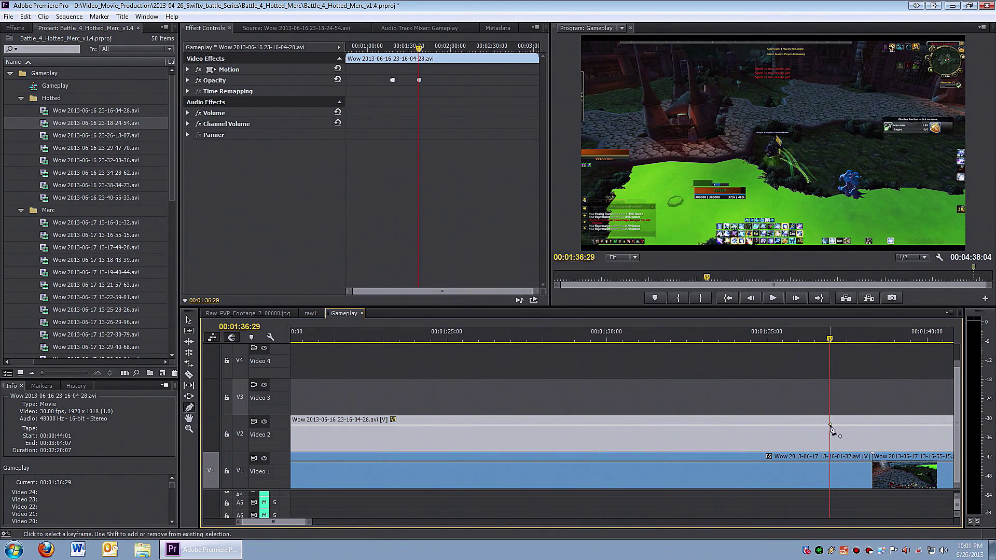
{"action": "left_click", "coordinate": [853, 425]}
{"action": "left_click_drag", "start_coordinate": [854, 425], "coordinate": [855, 448]}
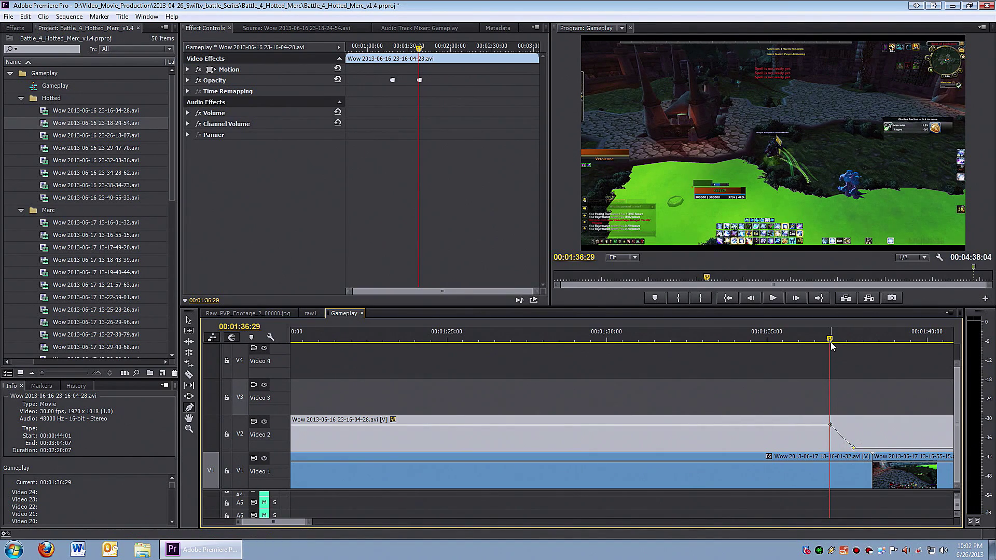
Step: Play the sequence from just before 00:01:36:29 to review the switch back to the Merc view
{"action": "mouse_move", "coordinate": [830, 340]}
{"action": "left_mouse_down"}
{"action": "mouse_move", "coordinate": [851, 344]}
{"action": "mouse_move", "coordinate": [823, 350]}
{"action": "left_mouse_up"}
{"action": "key", "text": "space"}
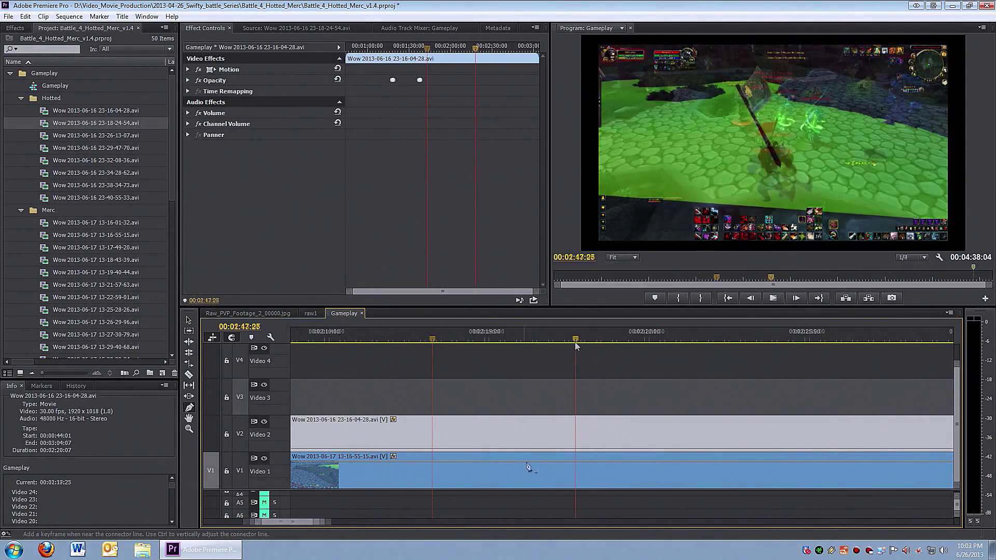
{"action": "key", "text": "space"}
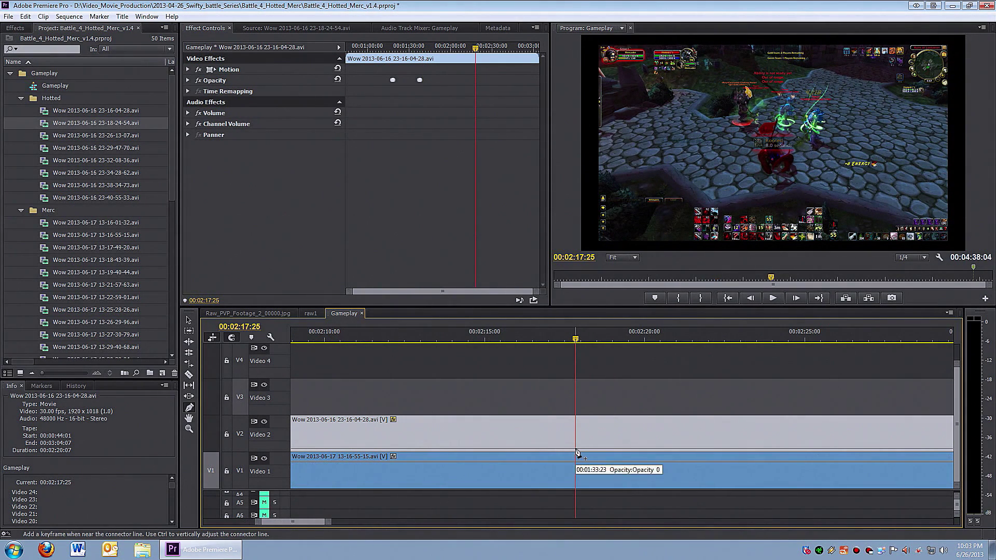
Step: Add an opacity keyframe to the first Hotted clip at 00:02:17:25 and a raised one shortly after to fade it in
{"action": "left_click", "coordinate": [576, 449]}
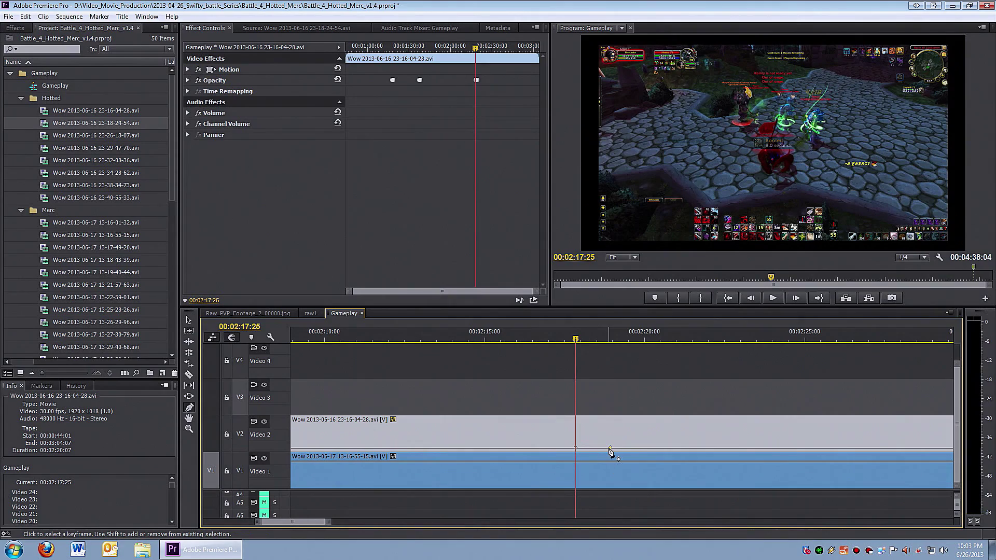
{"action": "left_click_drag", "start_coordinate": [610, 450], "coordinate": [596, 425]}
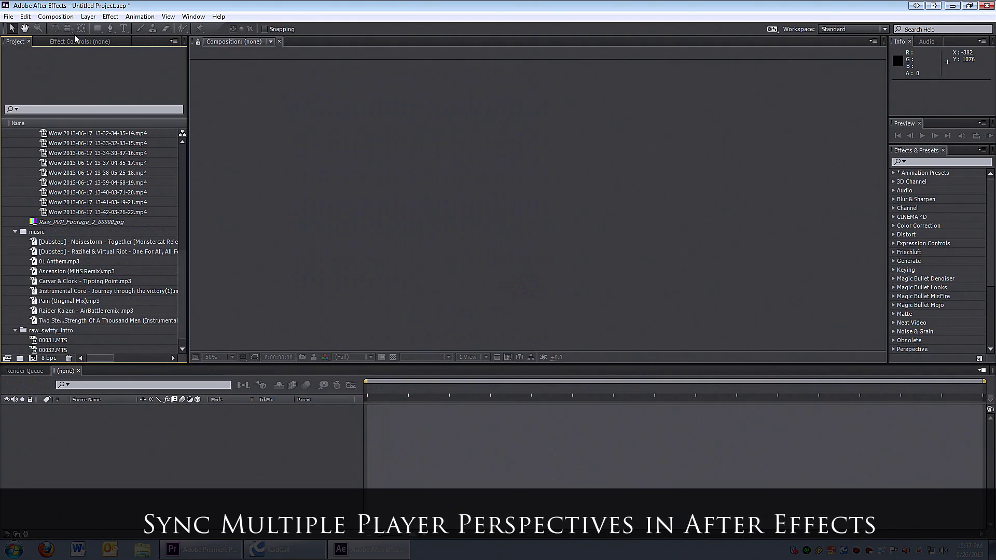
Step: In After Effects, create a new 1920 x 1080 composition at 30 fps, about nine and a half minutes long
{"action": "left_click", "coordinate": [64, 18]}
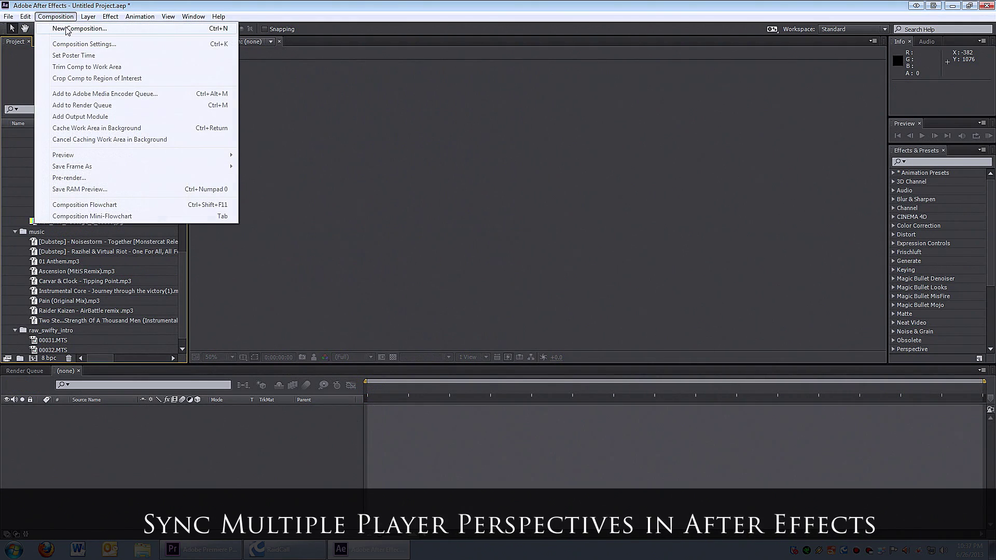
{"action": "left_click", "coordinate": [152, 31]}
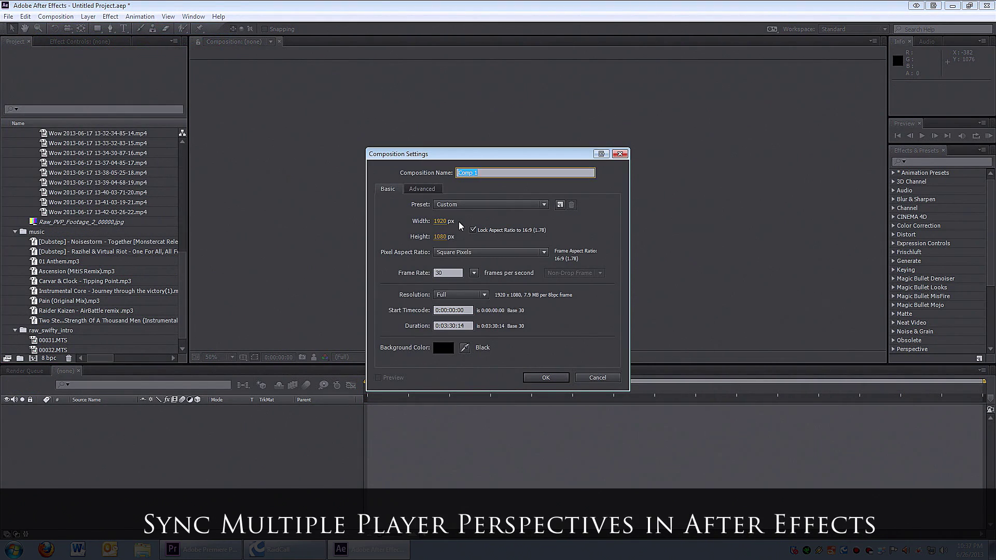
{"action": "left_click", "coordinate": [446, 326]}
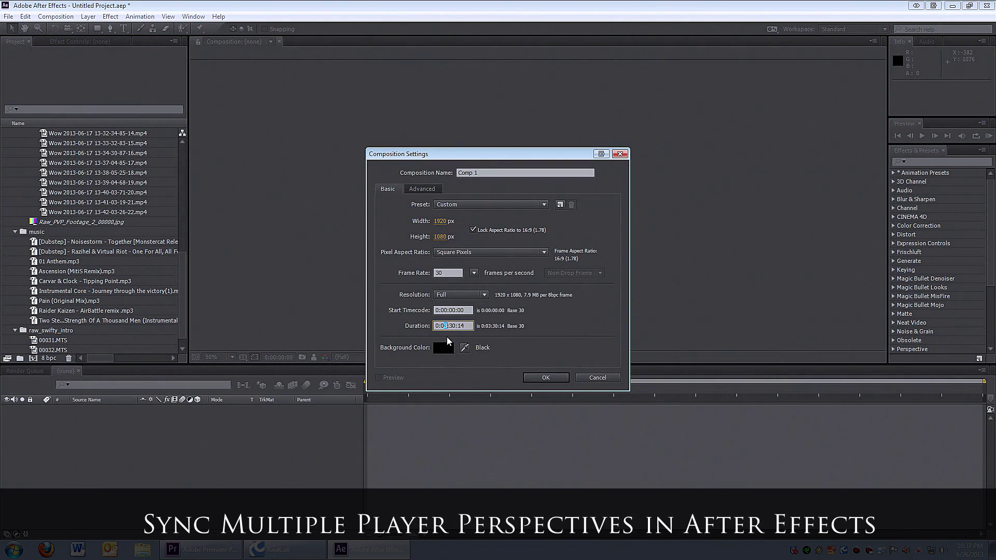
{"action": "key", "text": "Return"}
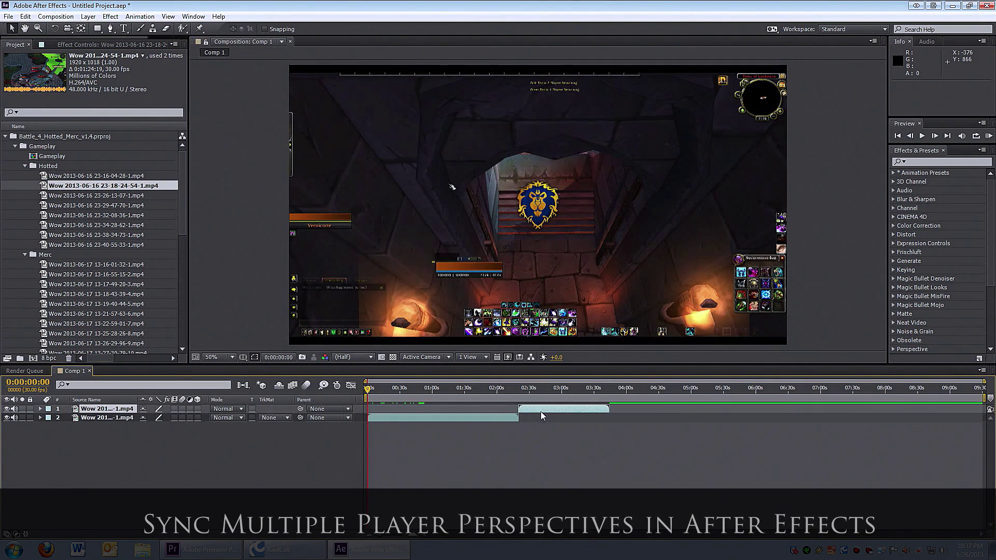
Step: Place the first five Merc clips end to end in Comp 1, on layers below the two Hotted clips
{"action": "left_click_drag", "start_coordinate": [103, 264], "coordinate": [368, 455]}
{"action": "left_click_drag", "start_coordinate": [73, 274], "coordinate": [425, 423]}
{"action": "left_click_drag", "start_coordinate": [78, 284], "coordinate": [484, 422]}
{"action": "left_click_drag", "start_coordinate": [115, 294], "coordinate": [543, 422]}
{"action": "left_click_drag", "start_coordinate": [61, 304], "coordinate": [604, 423]}
Step: Set the label colour of the five selected Merc layers to Yellow, after trying Blue
{"action": "left_click", "coordinate": [409, 460], "text": "shift"}
{"action": "left_click", "coordinate": [48, 436]}
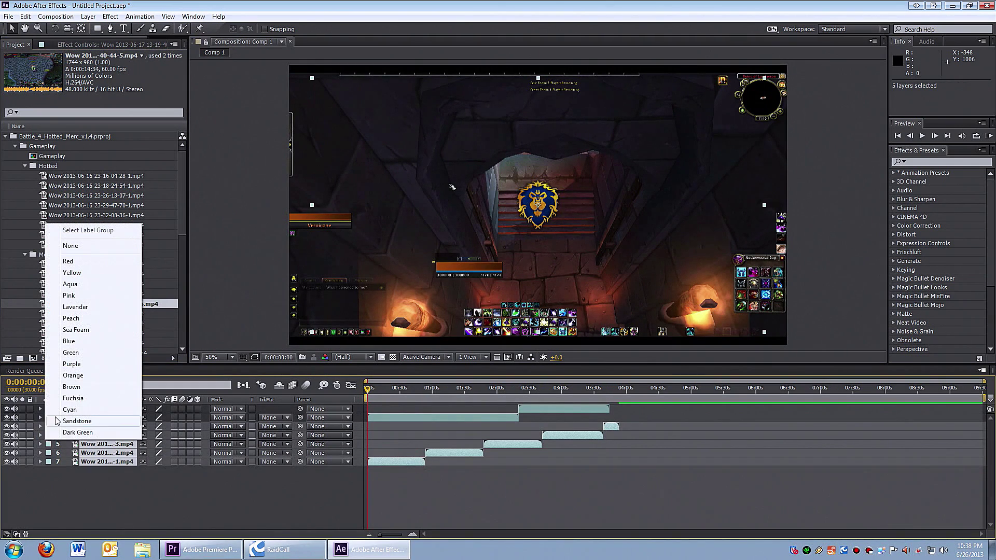
{"action": "left_click", "coordinate": [69, 341]}
{"action": "left_click", "coordinate": [47, 445]}
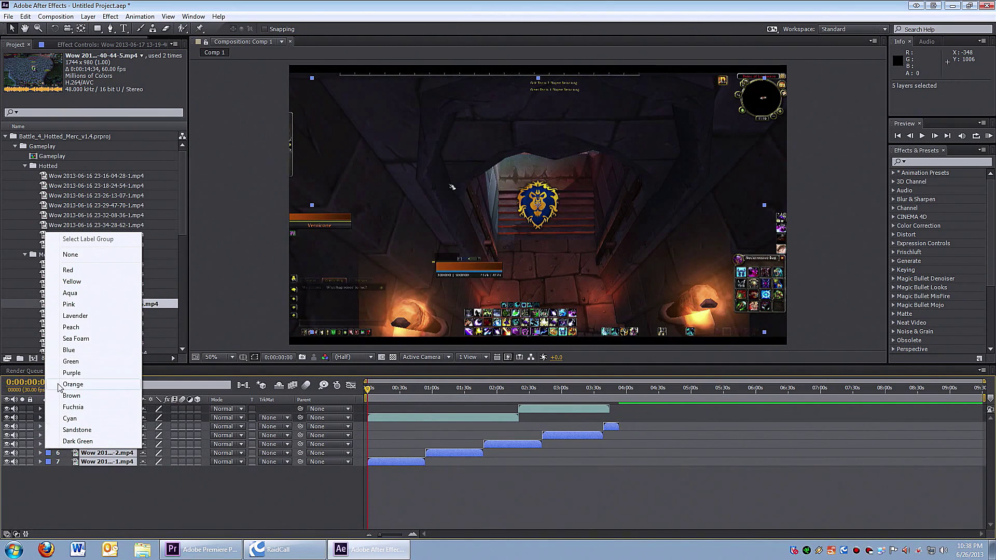
{"action": "left_click", "coordinate": [69, 282]}
Step: Set the label colour of the two Hotted layers to Orange
{"action": "left_click", "coordinate": [506, 417]}
{"action": "left_click", "coordinate": [524, 409], "text": "shift"}
{"action": "left_click", "coordinate": [49, 418]}
{"action": "left_click", "coordinate": [67, 370]}
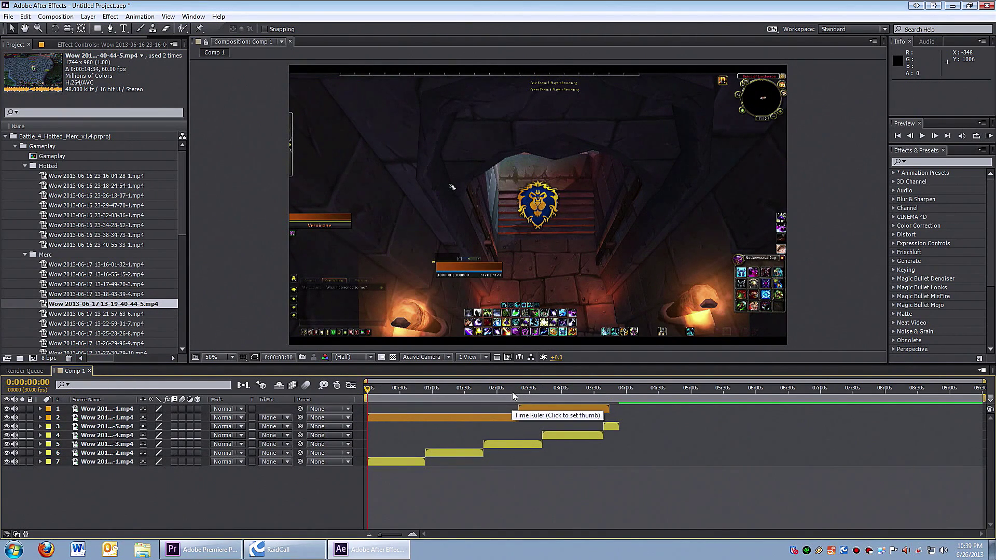
Step: Locate the sync moment in the second Hotted clip at 0:03:41:28 and place composition marker 1 there
{"action": "left_click", "coordinate": [608, 398]}
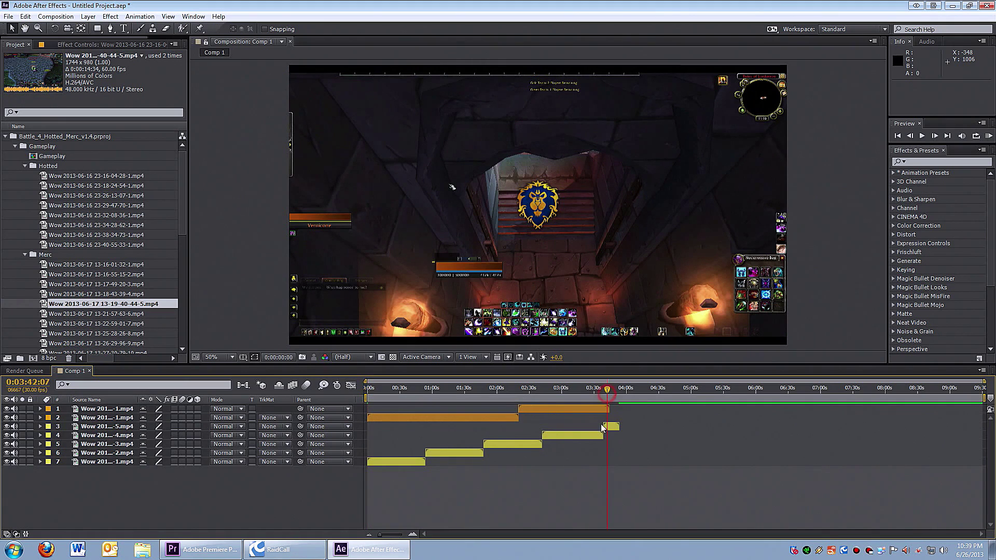
{"action": "left_click", "coordinate": [413, 535]}
{"action": "left_click", "coordinate": [413, 534]}
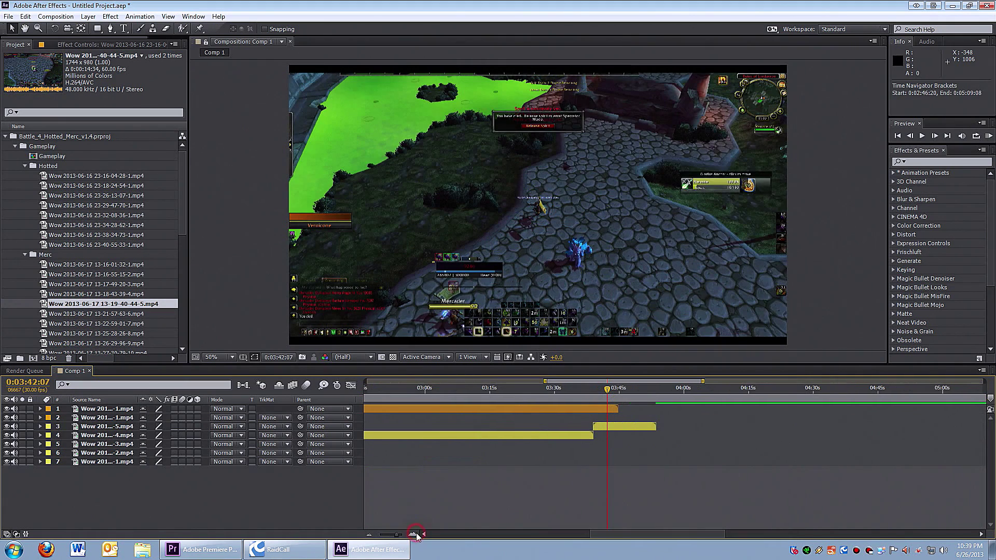
{"action": "left_click", "coordinate": [413, 534]}
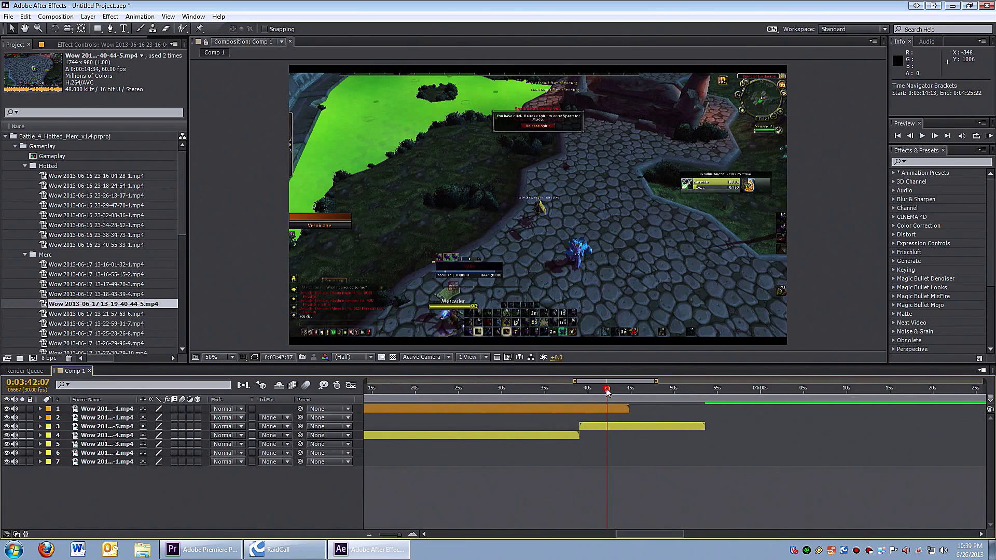
{"action": "left_click_drag", "start_coordinate": [608, 393], "coordinate": [606, 391]}
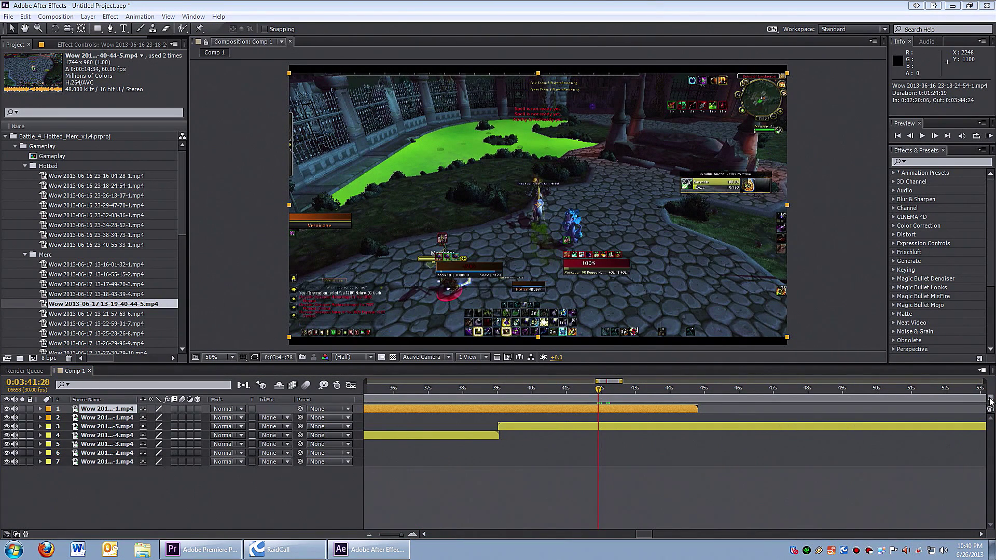
{"action": "left_click", "coordinate": [990, 399]}
{"action": "left_click", "coordinate": [991, 399]}
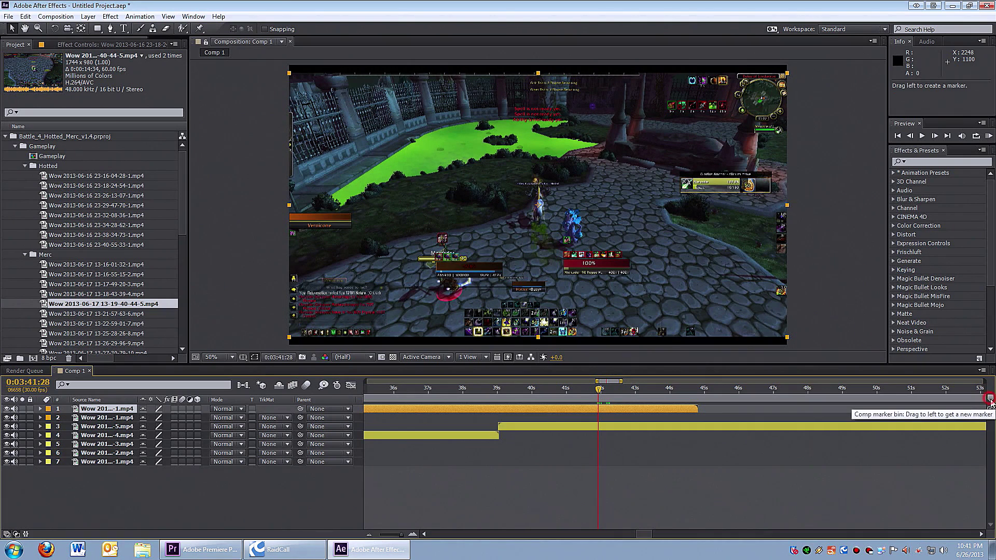
{"action": "mouse_move", "coordinate": [991, 403]}
{"action": "left_mouse_down"}
{"action": "mouse_move", "coordinate": [611, 400]}
{"action": "mouse_move", "coordinate": [602, 422]}
{"action": "left_mouse_up"}
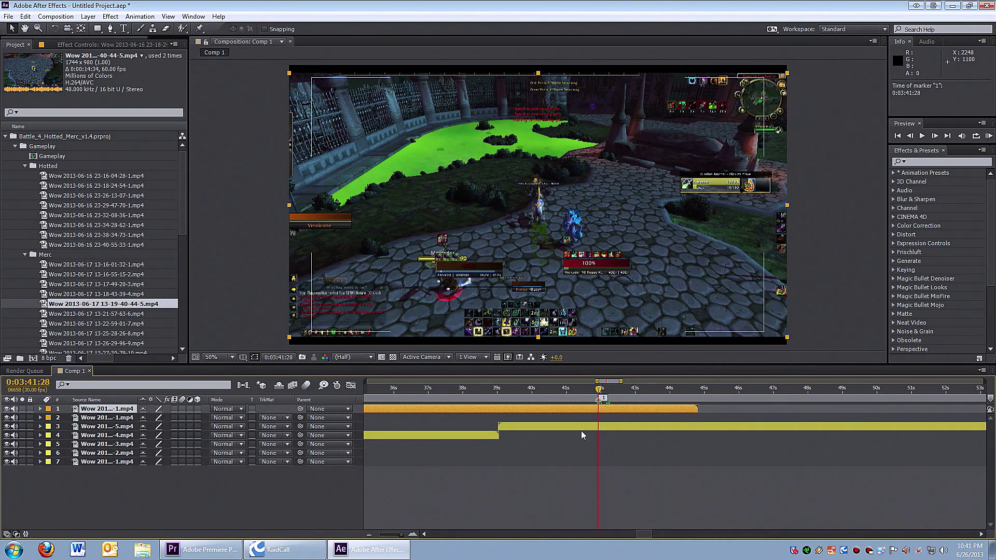
Step: Hide the Hotted layers and shift all five Merc layers together about 15 frames later to align them with marker 1
{"action": "left_click", "coordinate": [530, 429]}
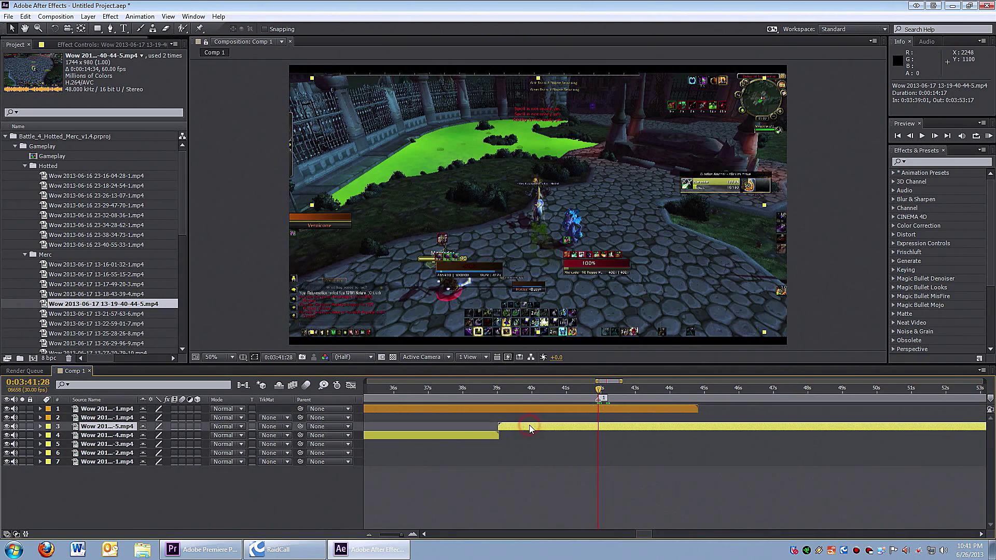
{"action": "left_click", "coordinate": [106, 462], "text": "shift"}
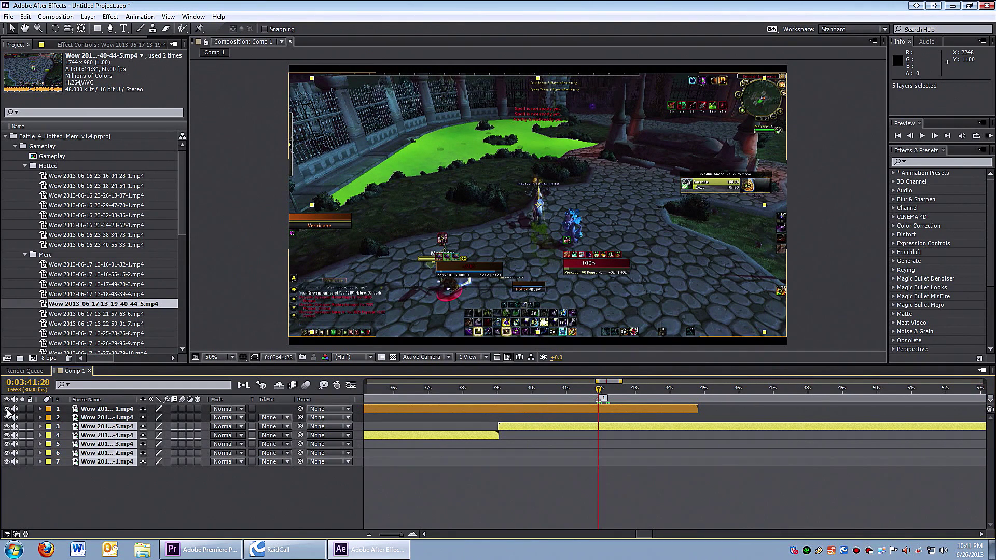
{"action": "left_click", "coordinate": [7, 410]}
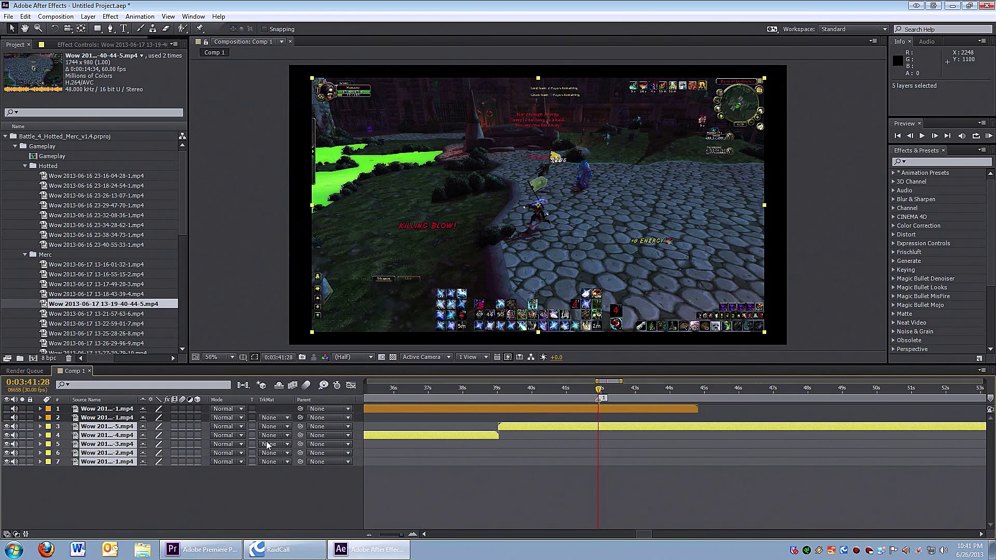
{"action": "left_click", "coordinate": [525, 446]}
{"action": "left_click", "coordinate": [526, 429]}
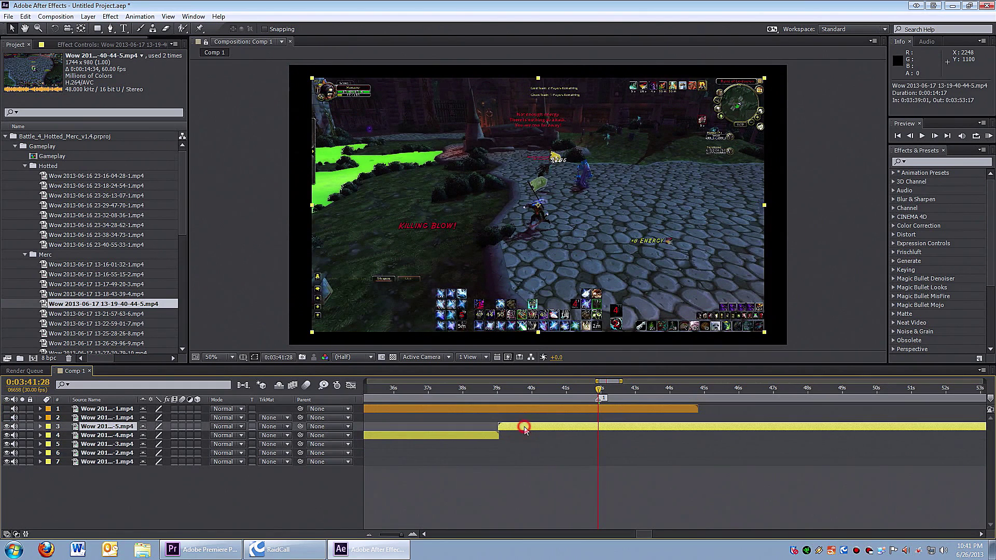
{"action": "left_click", "coordinate": [111, 435], "text": "ctrl"}
{"action": "left_click", "coordinate": [111, 444], "text": "ctrl"}
{"action": "left_click", "coordinate": [113, 454], "text": "ctrl"}
{"action": "left_click", "coordinate": [113, 461], "text": "ctrl"}
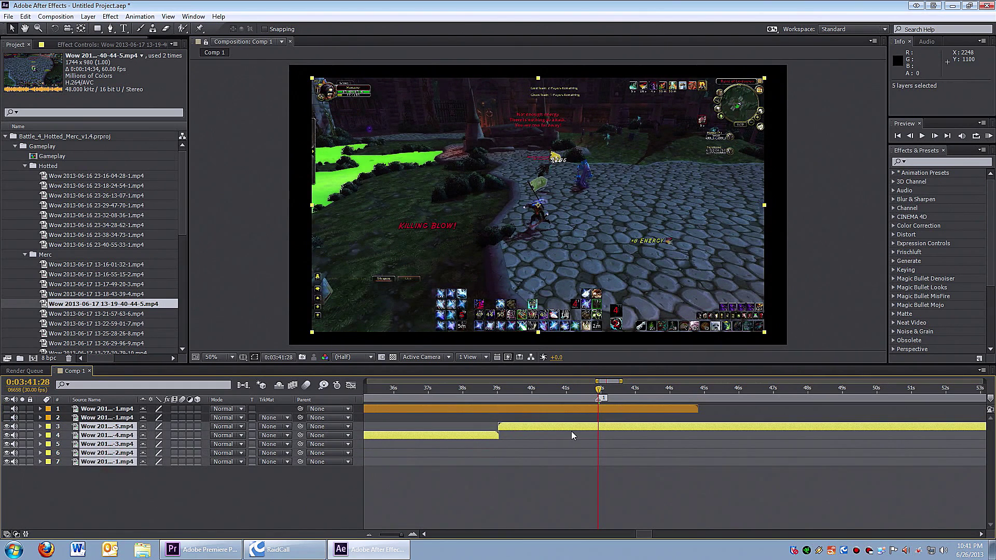
{"action": "left_click_drag", "start_coordinate": [611, 429], "coordinate": [631, 431]}
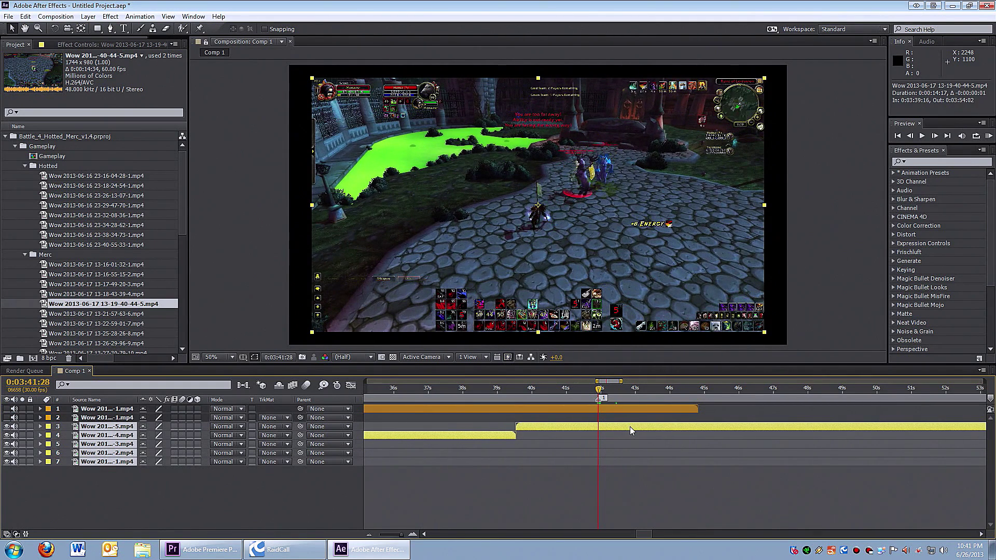
Step: Toggle the Hotted layers' visibility to compare the two perspectives at marker 1
{"action": "left_click", "coordinate": [7, 409]}
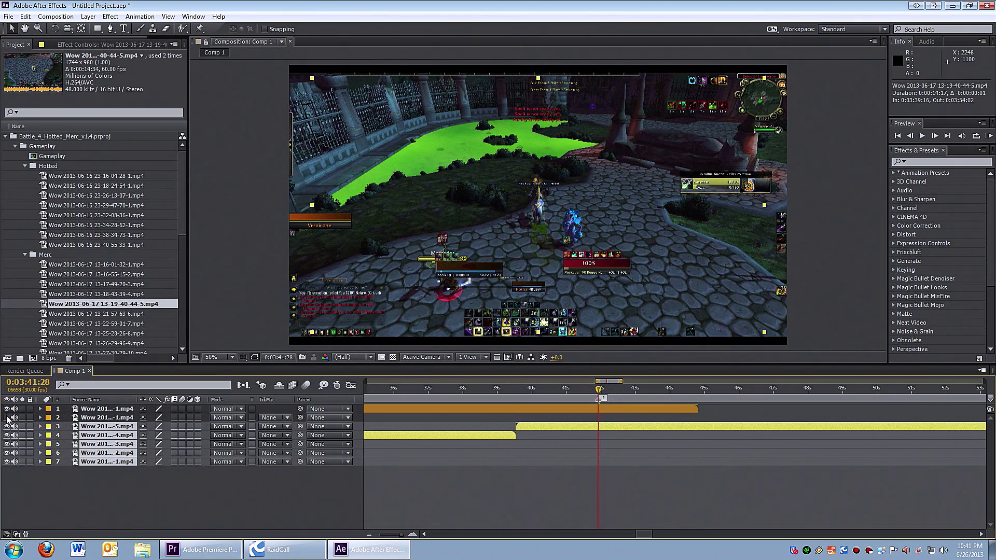
{"action": "left_click", "coordinate": [7, 410]}
{"action": "left_click", "coordinate": [7, 411]}
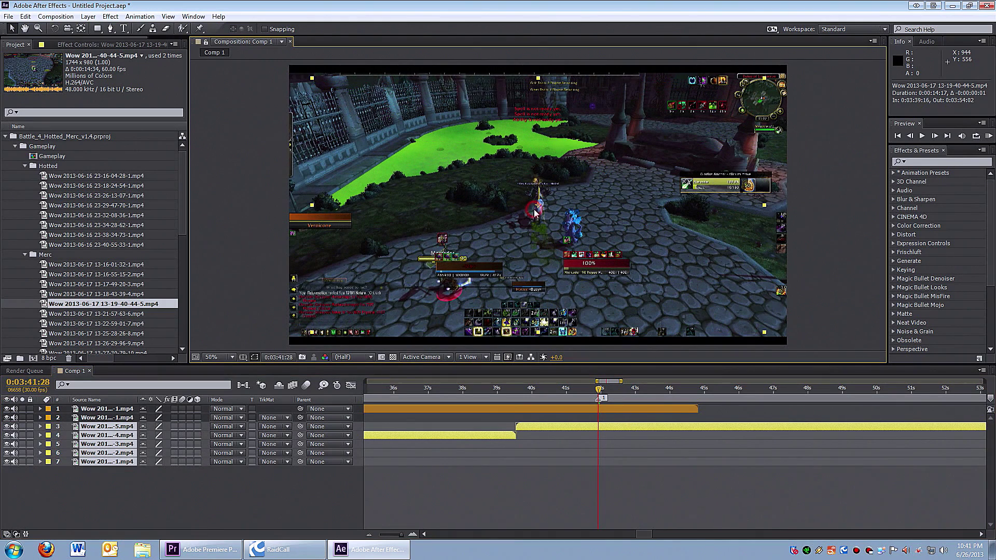
{"action": "left_click", "coordinate": [7, 410]}
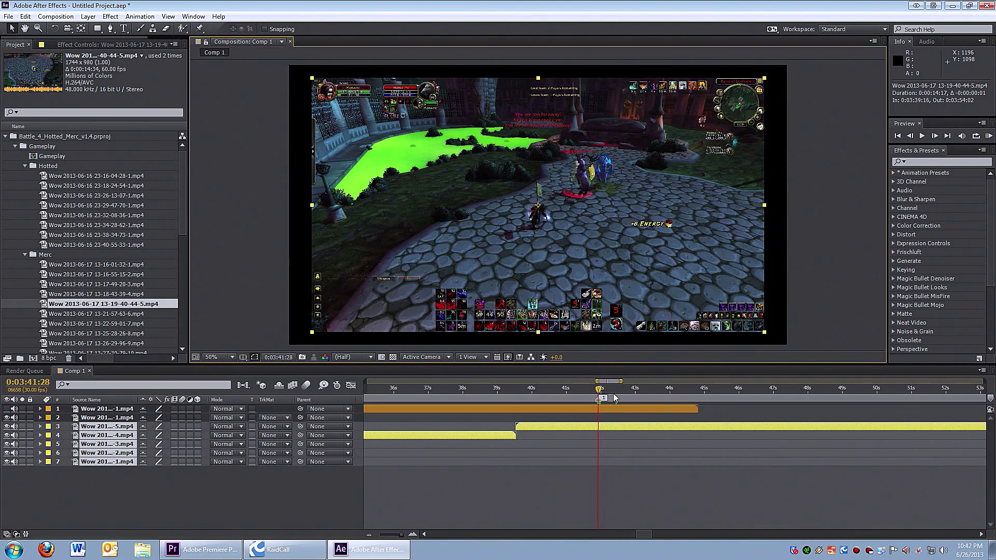
Step: Show the first Hotted layer's Opacity property, inspect it within the Transform group, and collapse the layer again
{"action": "left_click", "coordinate": [369, 534]}
{"action": "left_click", "coordinate": [370, 535]}
{"action": "left_click", "coordinate": [370, 534]}
{"action": "left_click_drag", "start_coordinate": [621, 533], "coordinate": [580, 535]}
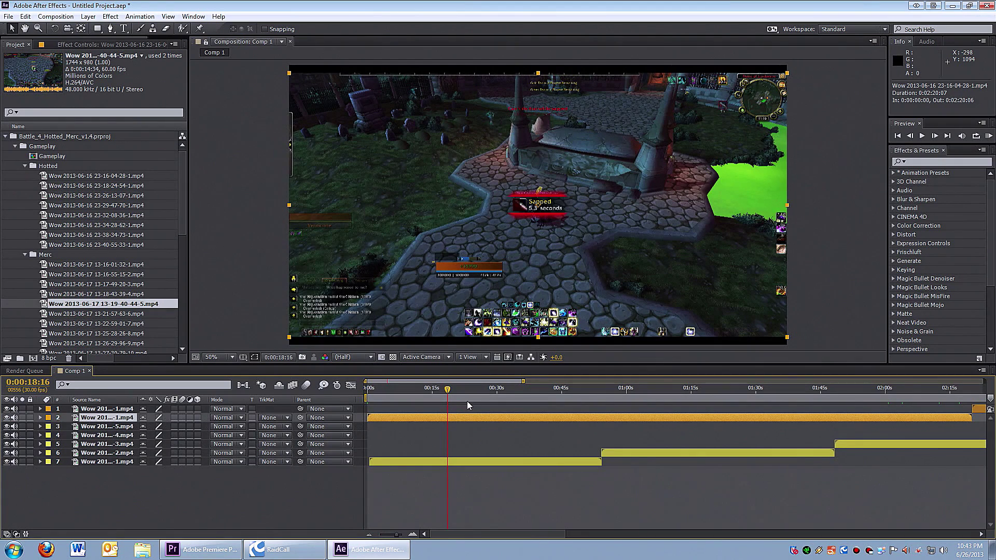
{"action": "key", "text": "t"}
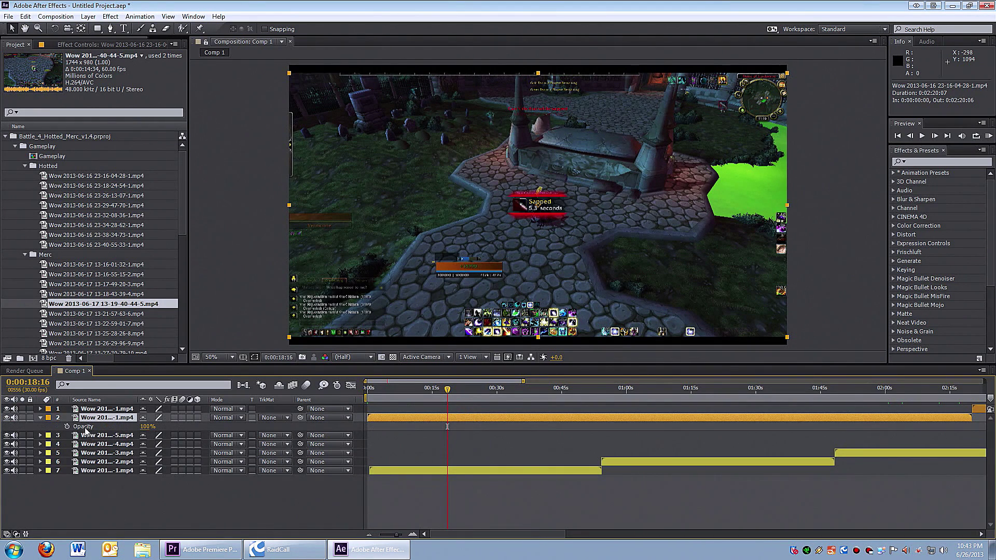
{"action": "left_click", "coordinate": [83, 427]}
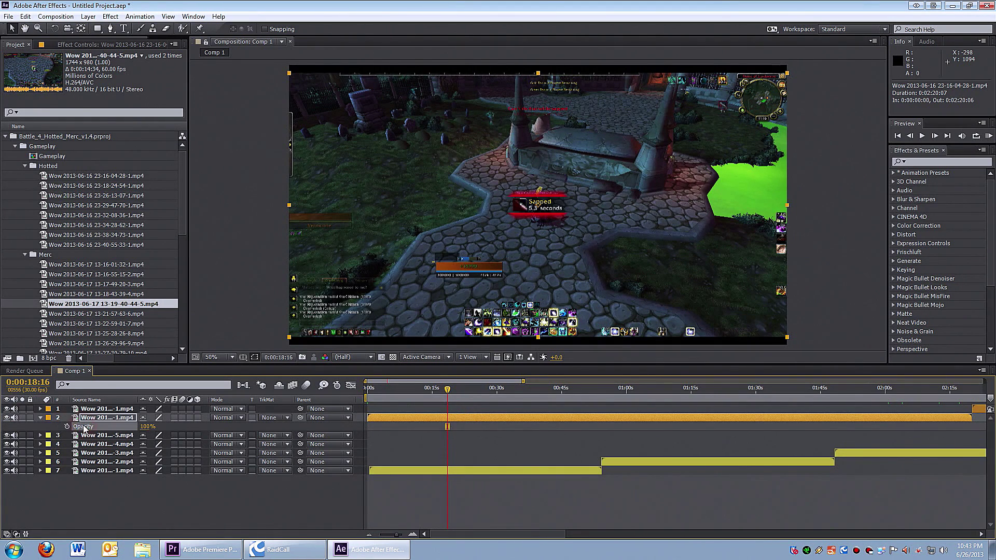
{"action": "left_click", "coordinate": [41, 418]}
{"action": "left_click", "coordinate": [41, 418]}
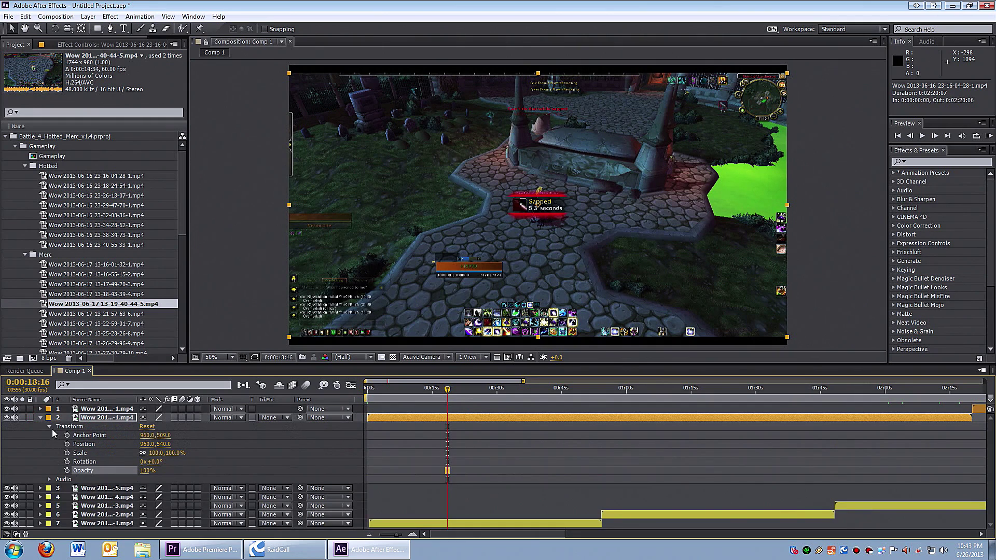
{"action": "left_click", "coordinate": [49, 427]}
{"action": "left_click", "coordinate": [50, 427]}
{"action": "left_click", "coordinate": [40, 418]}
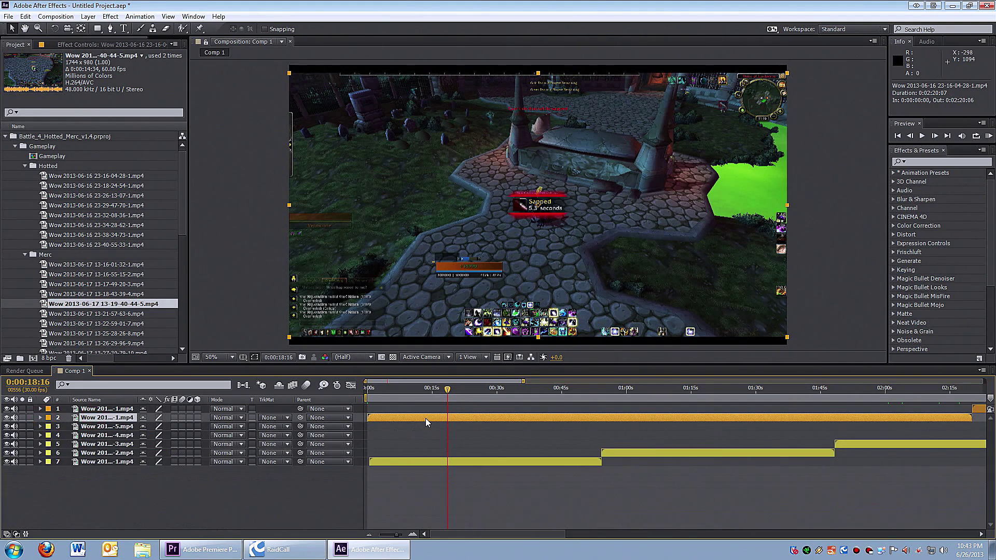
Step: Reveal the first Hotted layer's opacity and lower it to 0%
{"action": "key", "text": "t"}
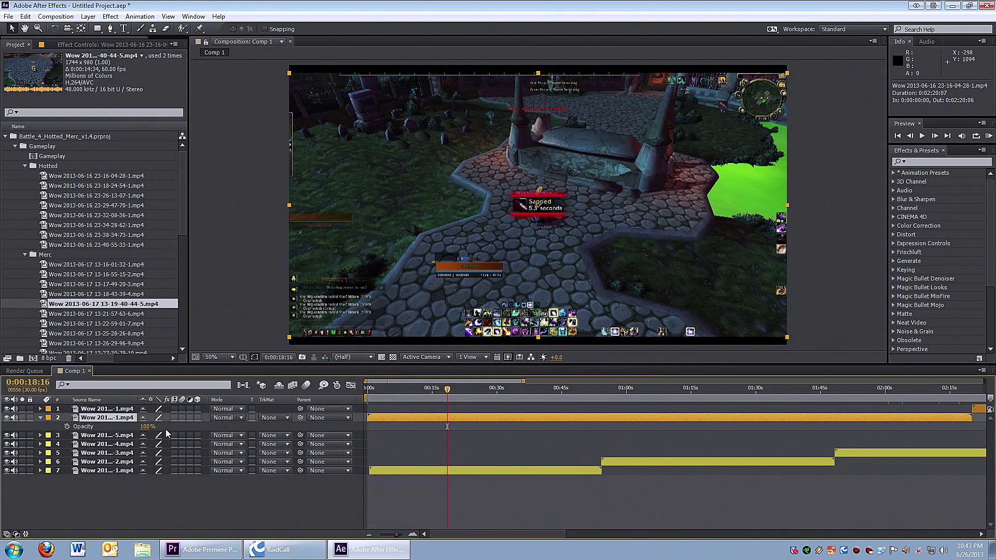
{"action": "left_click_drag", "start_coordinate": [148, 426], "coordinate": [55, 427]}
{"action": "left_click", "coordinate": [68, 427]}
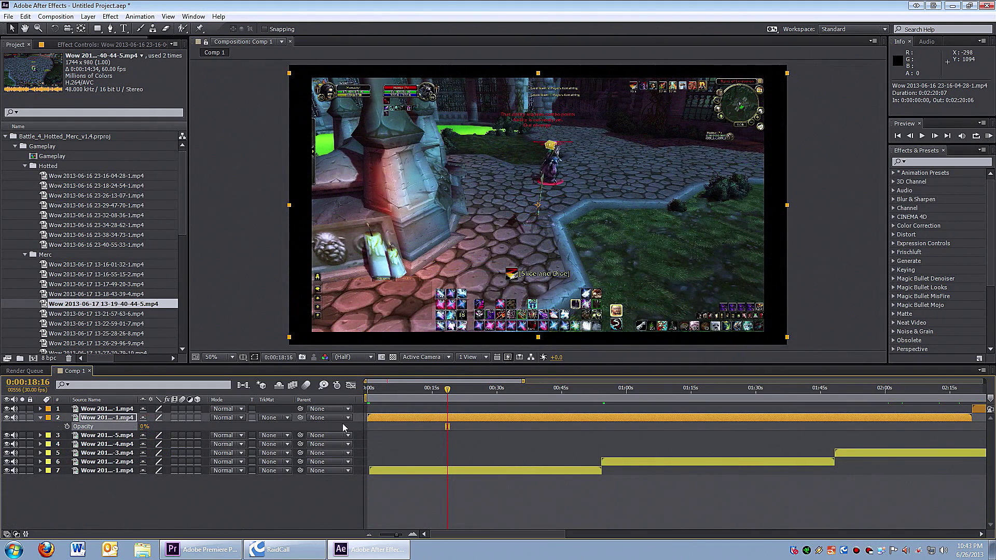
Step: Find the switch point at 0:00:35:08 and add a 0% opacity keyframe there on the first Hotted layer
{"action": "left_click", "coordinate": [482, 390]}
{"action": "left_click", "coordinate": [516, 395]}
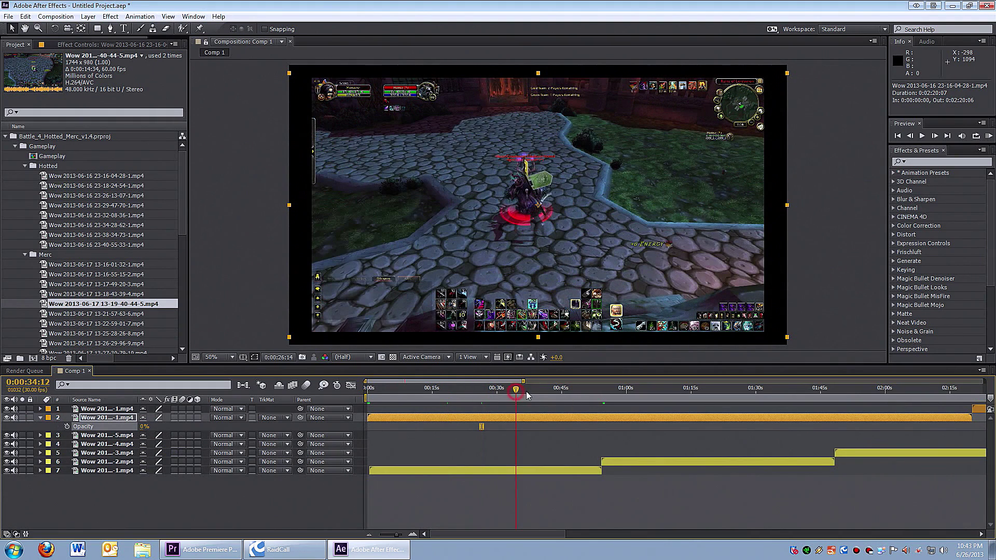
{"action": "left_click_drag", "start_coordinate": [540, 396], "coordinate": [470, 394]}
{"action": "left_click", "coordinate": [413, 535]}
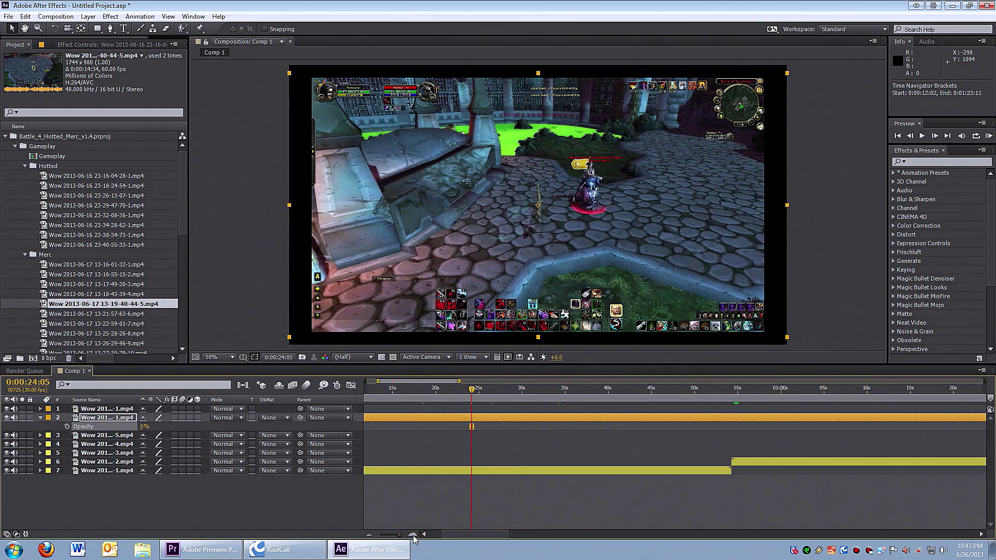
{"action": "left_click", "coordinate": [412, 535]}
{"action": "key", "text": "Page_Down"}
{"action": "key", "text": "Page_Down"}
{"action": "key", "text": "Page_Down"}
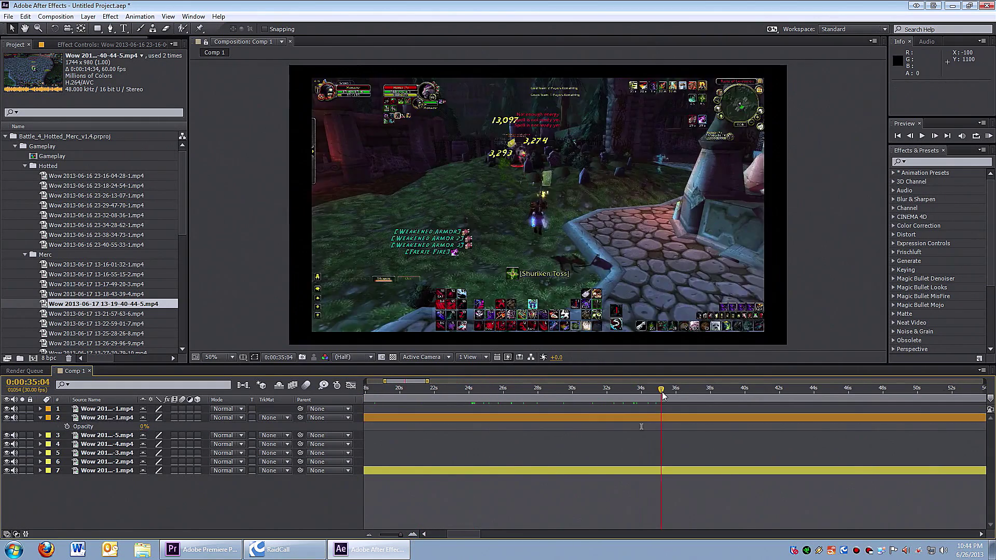
{"action": "left_click_drag", "start_coordinate": [661, 396], "coordinate": [664, 395]}
{"action": "left_click", "coordinate": [668, 420]}
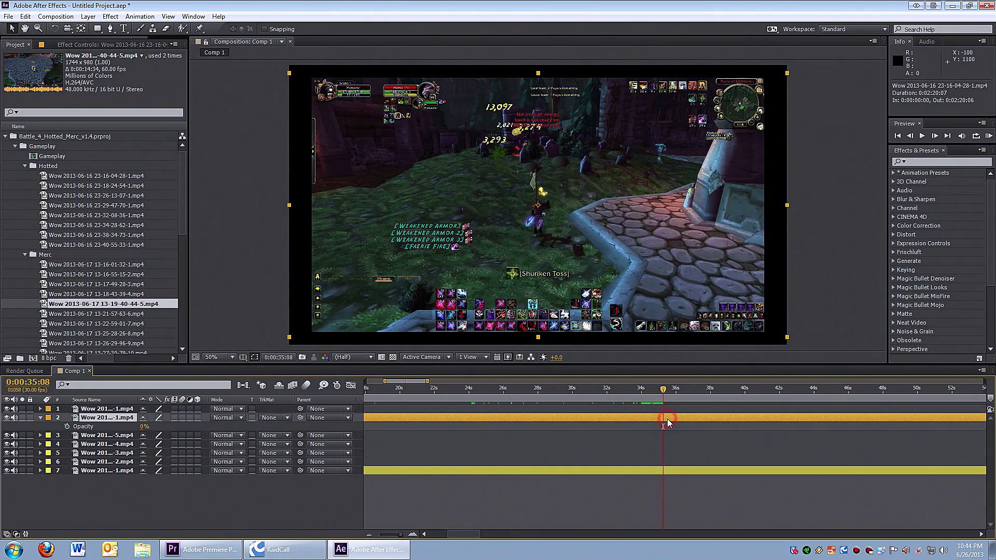
{"action": "left_click", "coordinate": [66, 427]}
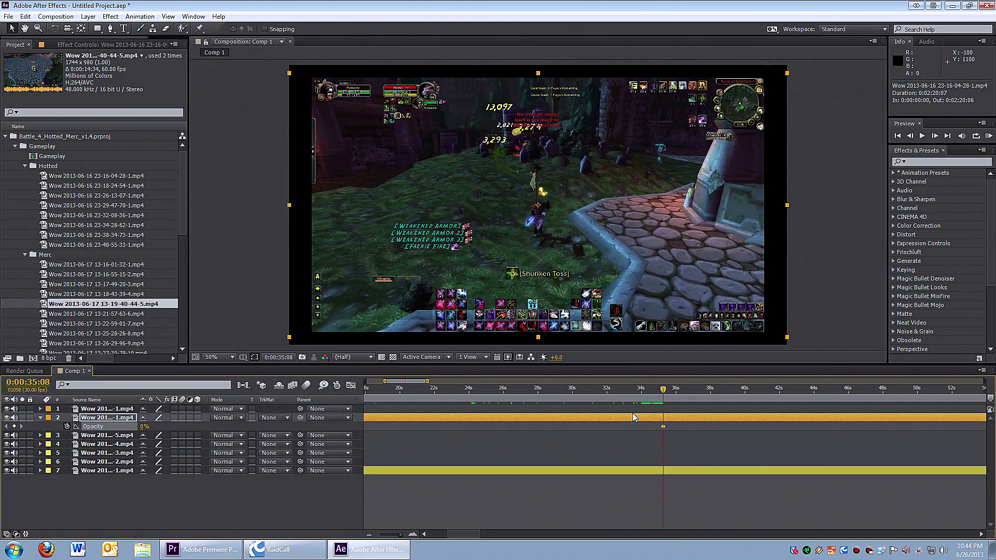
{"action": "left_click", "coordinate": [670, 429]}
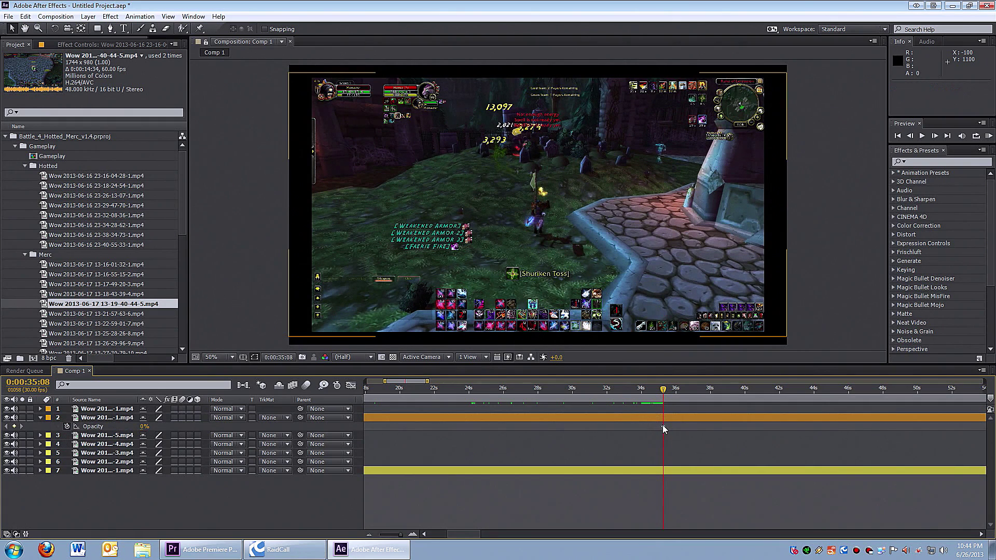
{"action": "left_click", "coordinate": [663, 427]}
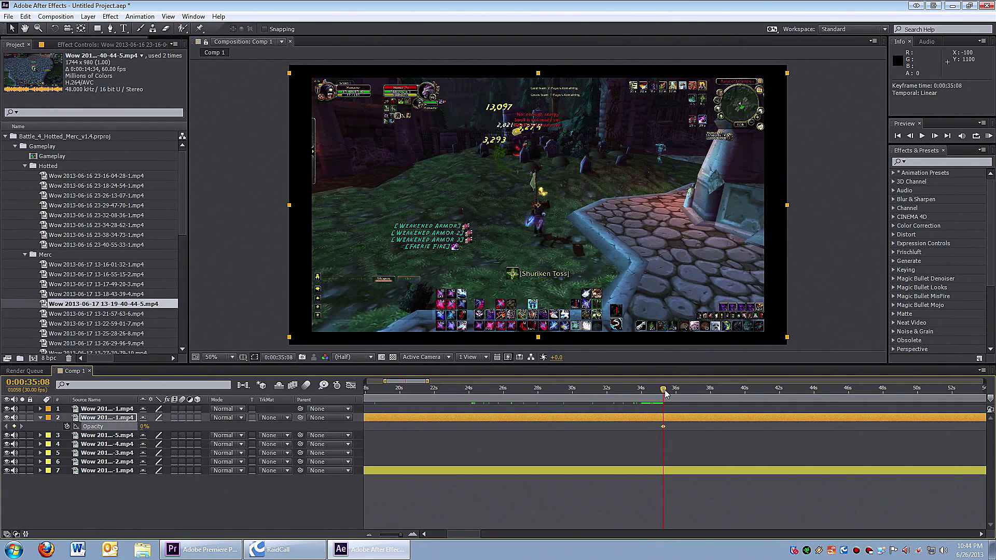
Step: Add a 100% opacity keyframe to the first Hotted layer at 0:00:35:24
{"action": "left_click", "coordinate": [414, 534]}
{"action": "left_click", "coordinate": [682, 392]}
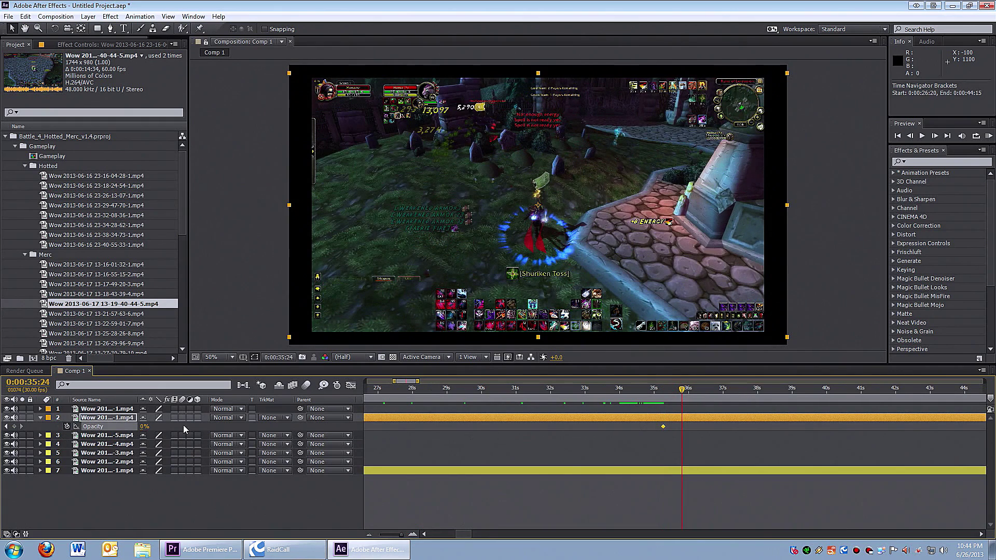
{"action": "left_click_drag", "start_coordinate": [162, 426], "coordinate": [208, 427]}
{"action": "left_click", "coordinate": [147, 427]}
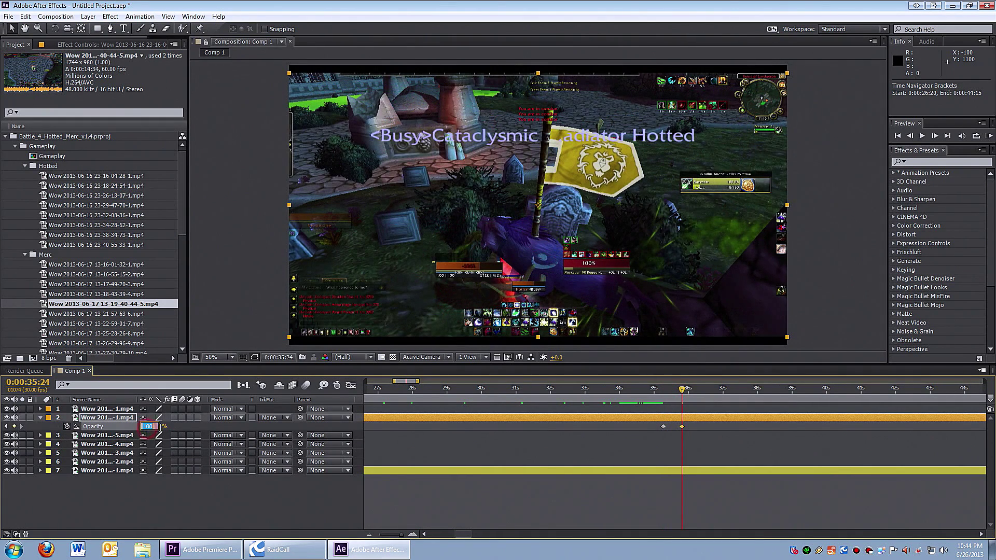
{"action": "type", "text": "100"}
{"action": "key", "text": "Return"}
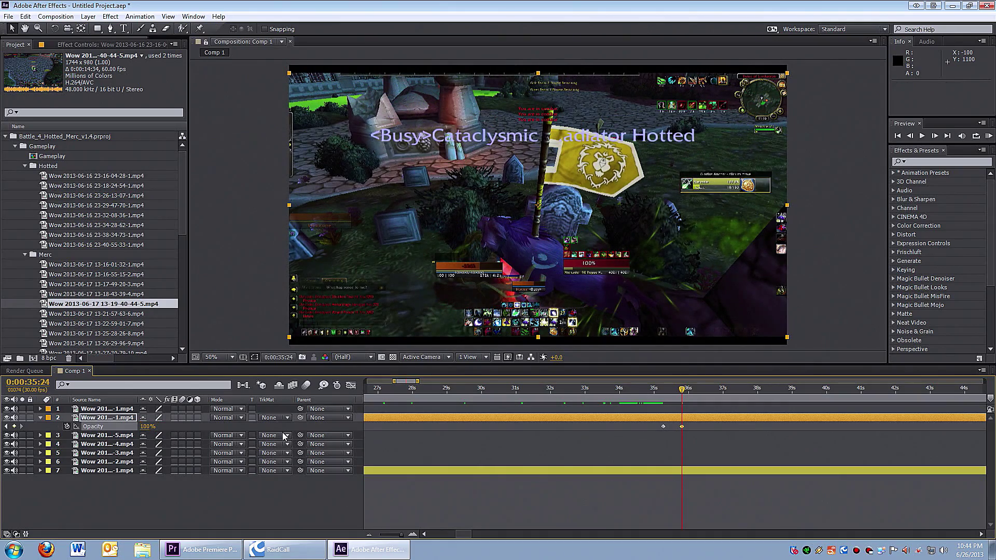
Step: Find the next switch point at 0:00:53:08 and add a 100% opacity keyframe there on the first Hotted layer
{"action": "mouse_move", "coordinate": [684, 396]}
{"action": "left_mouse_down"}
{"action": "mouse_move", "coordinate": [657, 395]}
{"action": "mouse_move", "coordinate": [686, 393]}
{"action": "left_mouse_up"}
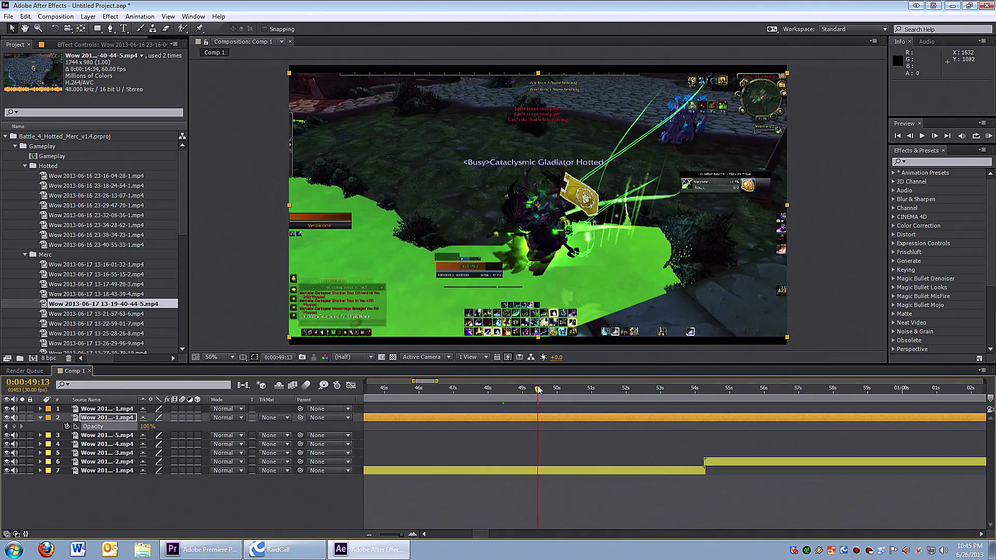
{"action": "left_click", "coordinate": [621, 393]}
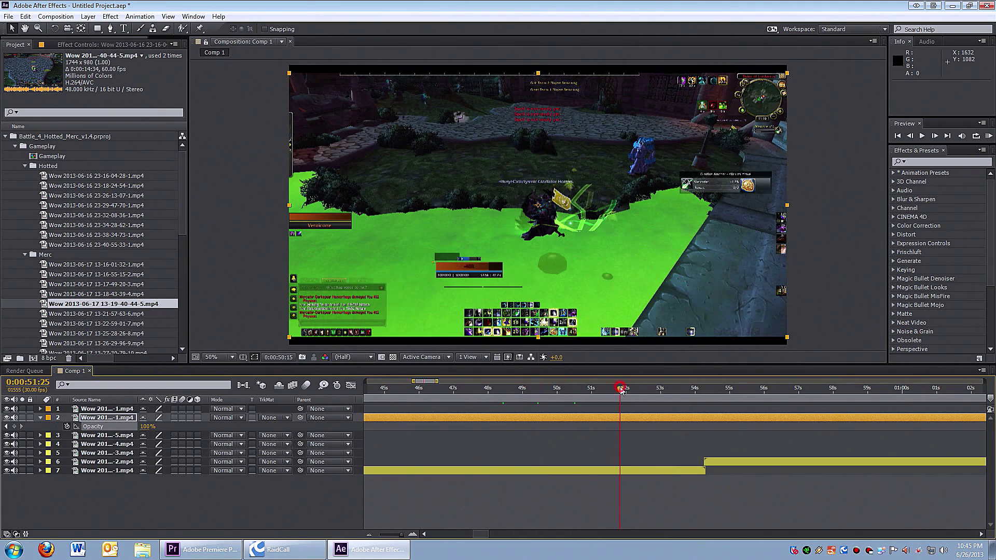
{"action": "left_click", "coordinate": [678, 390]}
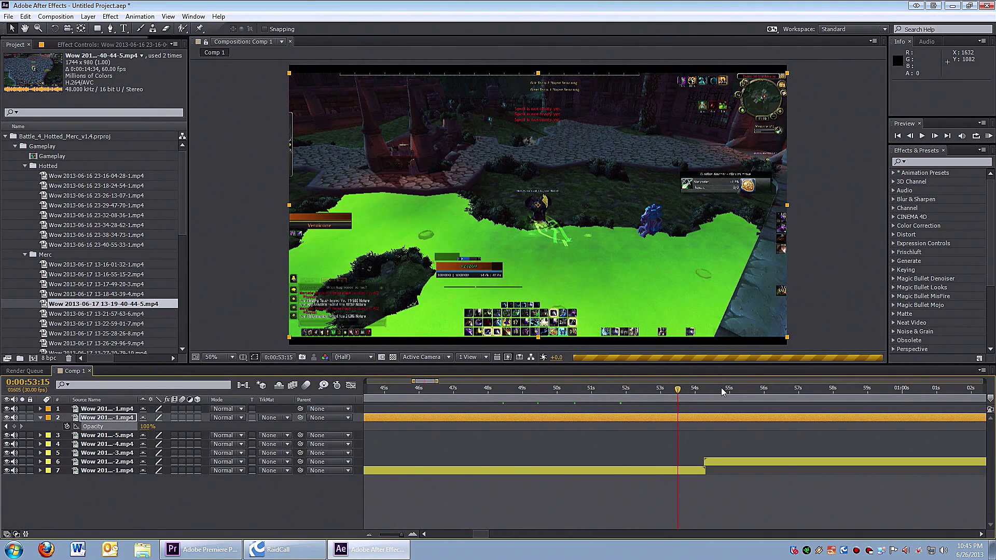
{"action": "left_click", "coordinate": [660, 390]}
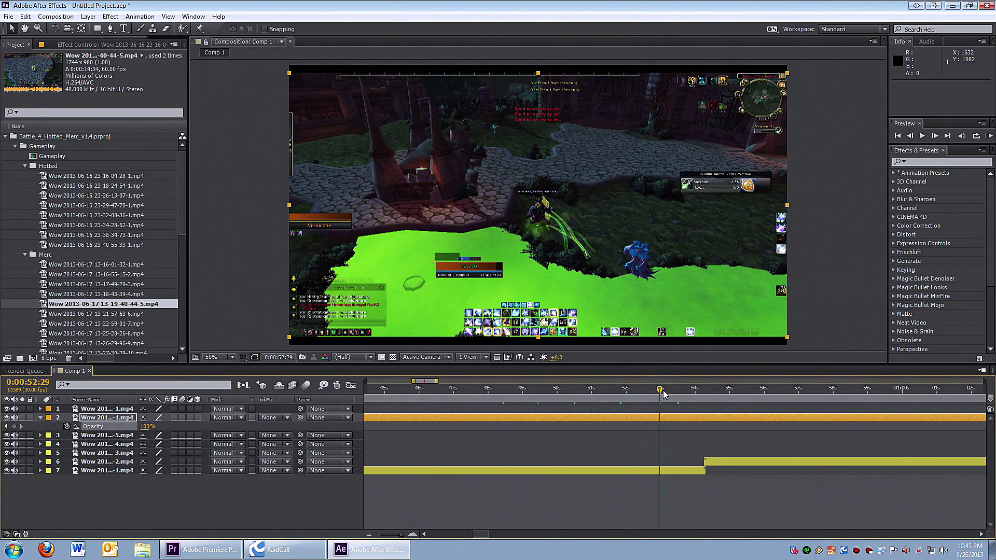
{"action": "left_click", "coordinate": [670, 390]}
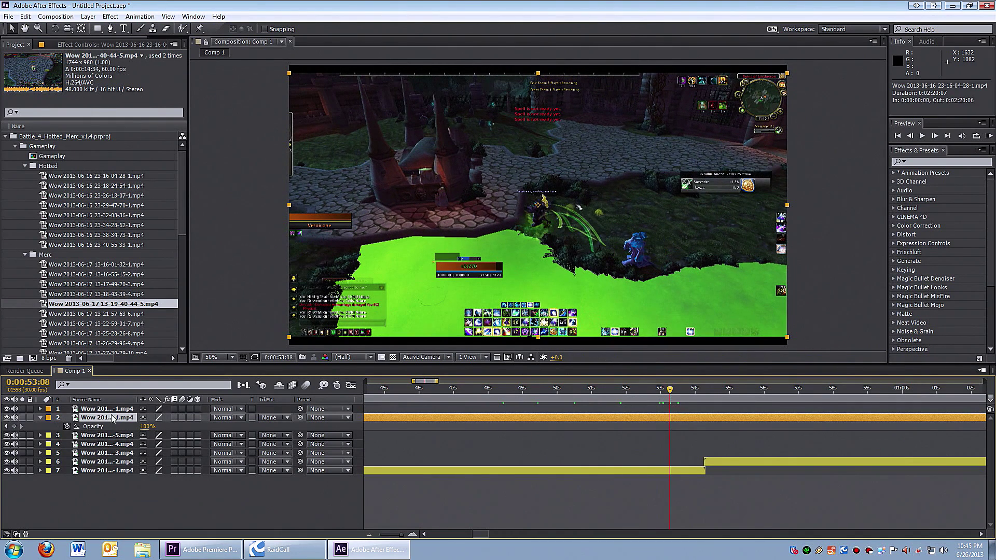
{"action": "left_click", "coordinate": [14, 426]}
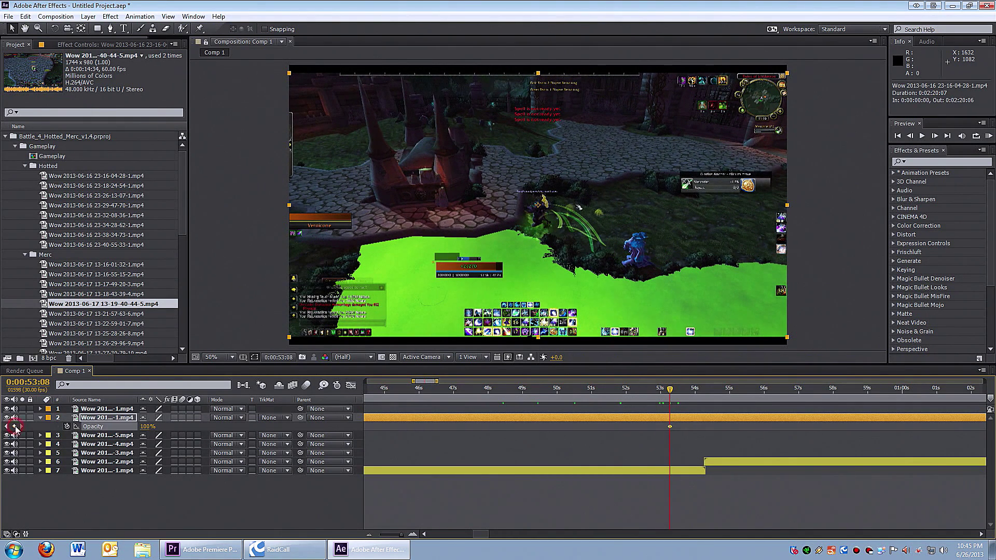
{"action": "double_click", "coordinate": [670, 429]}
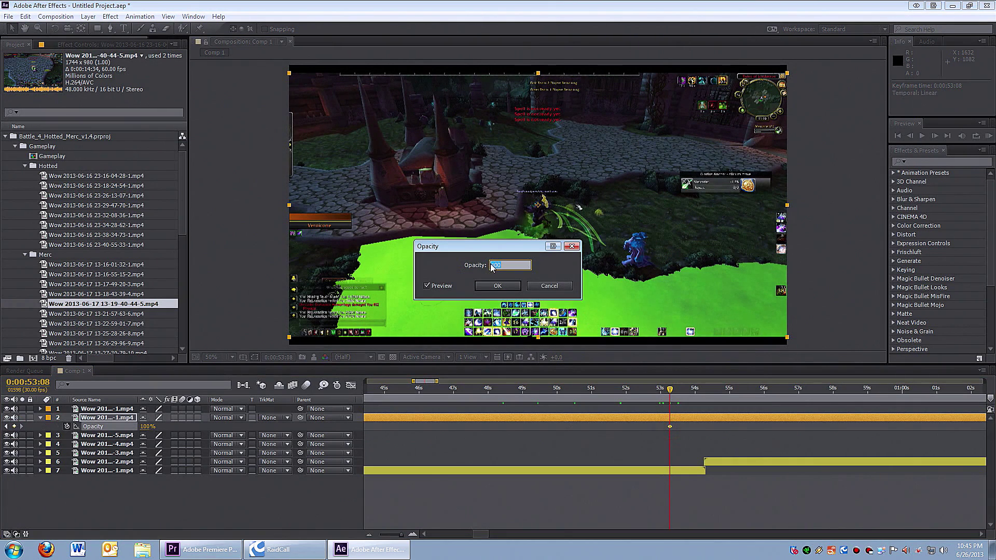
{"action": "left_click", "coordinate": [549, 286]}
Step: Add a 0% opacity keyframe to the first Hotted layer at 0:00:53:25 and preview the fade-out
{"action": "left_click", "coordinate": [689, 392]}
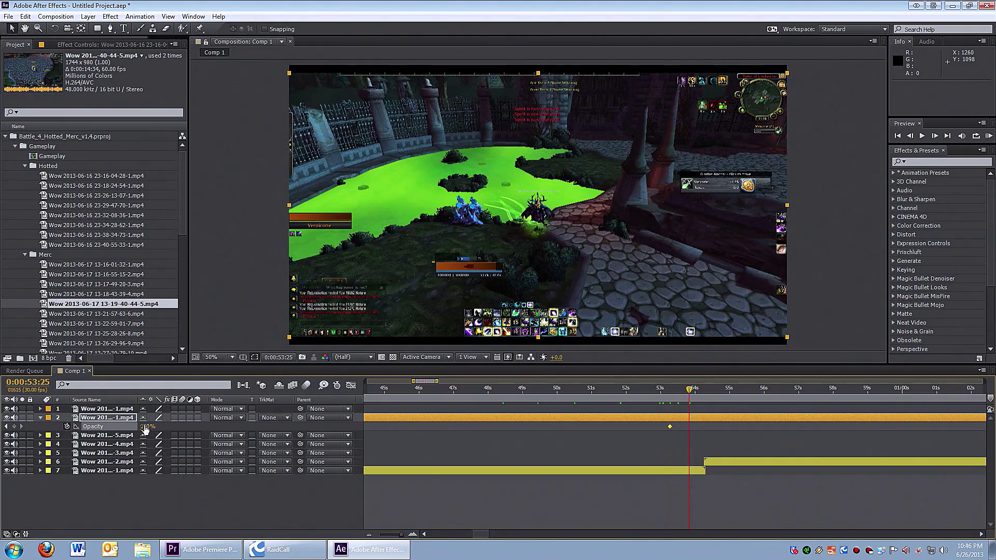
{"action": "left_click_drag", "start_coordinate": [145, 427], "coordinate": [73, 430]}
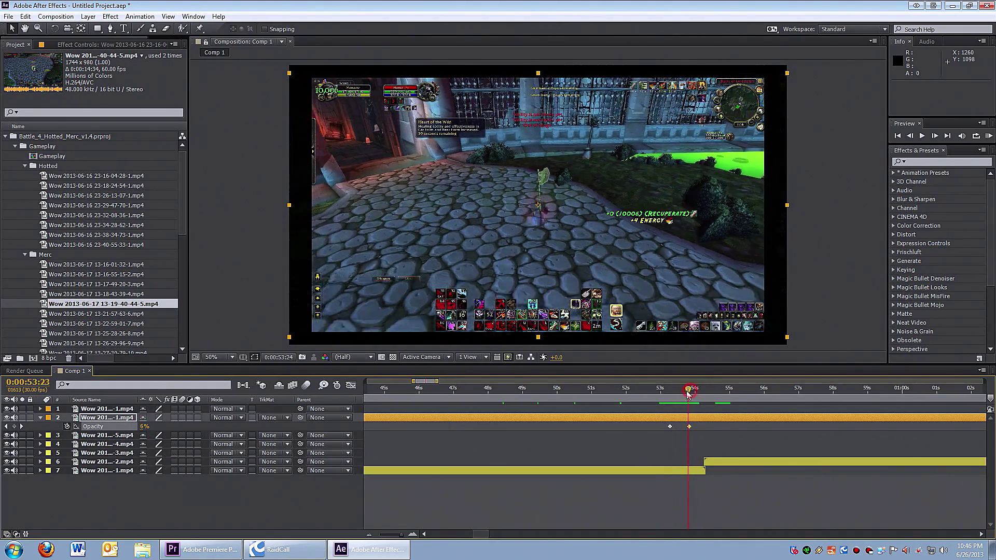
{"action": "mouse_move", "coordinate": [689, 394]}
{"action": "left_mouse_down"}
{"action": "mouse_move", "coordinate": [668, 395]}
{"action": "mouse_move", "coordinate": [695, 396]}
{"action": "left_mouse_up"}
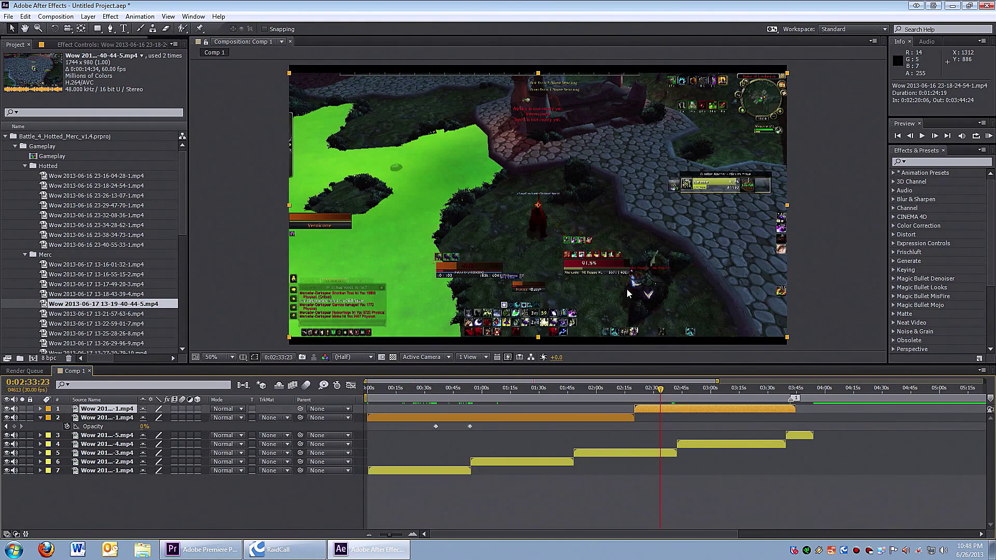
Step: Scale the second Hotted layer to fill the frame with the Fit to Comp transform
{"action": "right_click", "coordinate": [579, 209]}
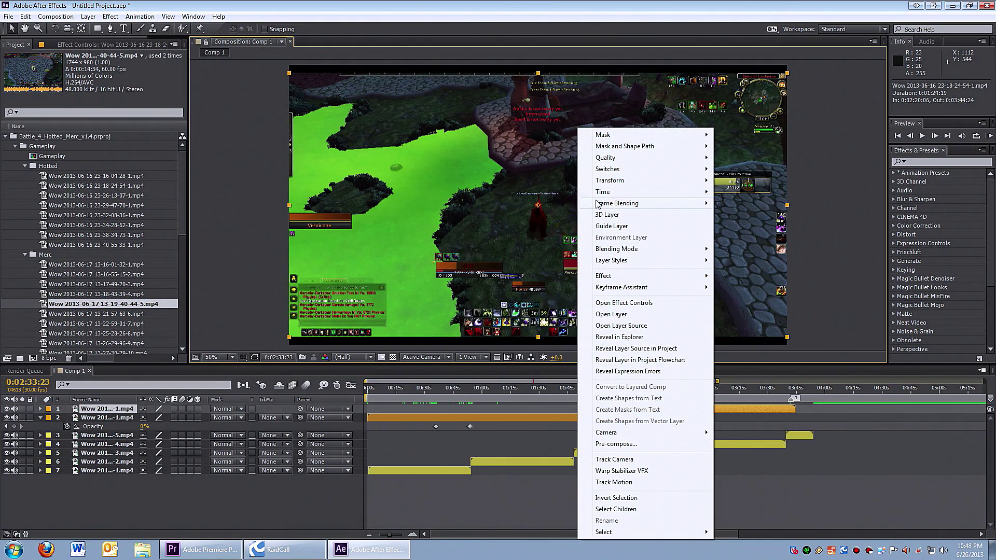
{"action": "left_click", "coordinate": [706, 409]}
{"action": "right_click", "coordinate": [660, 407]}
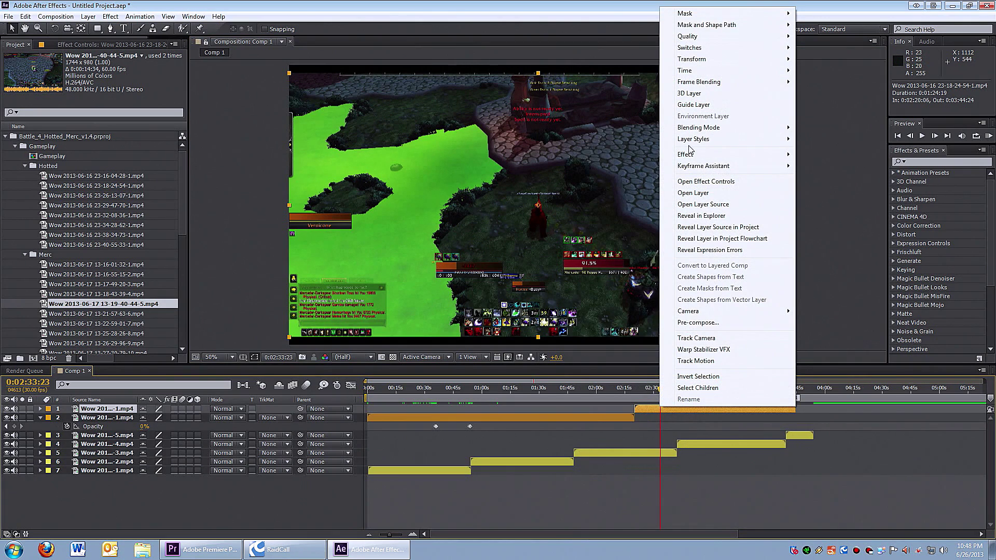
{"action": "mouse_move", "coordinate": [694, 135]}
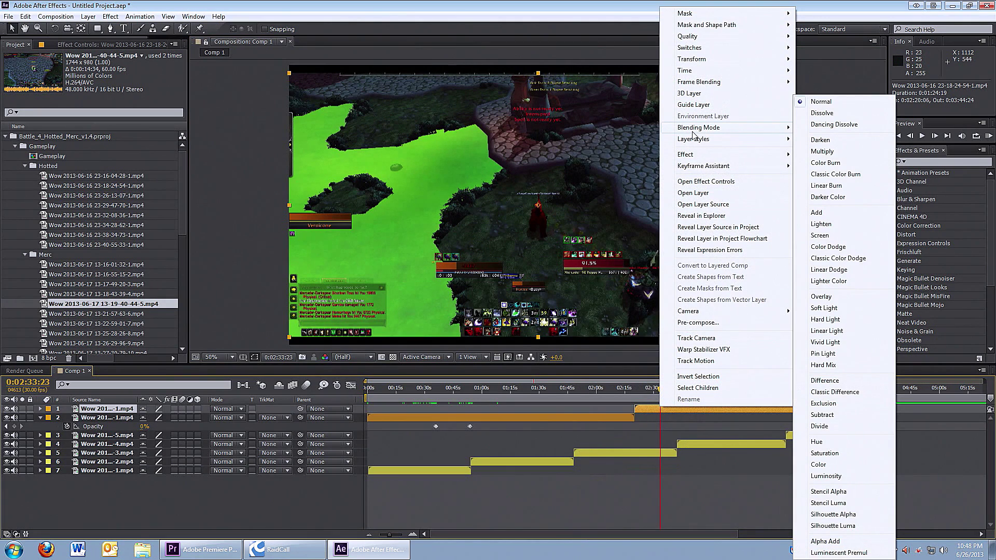
{"action": "mouse_move", "coordinate": [705, 61]}
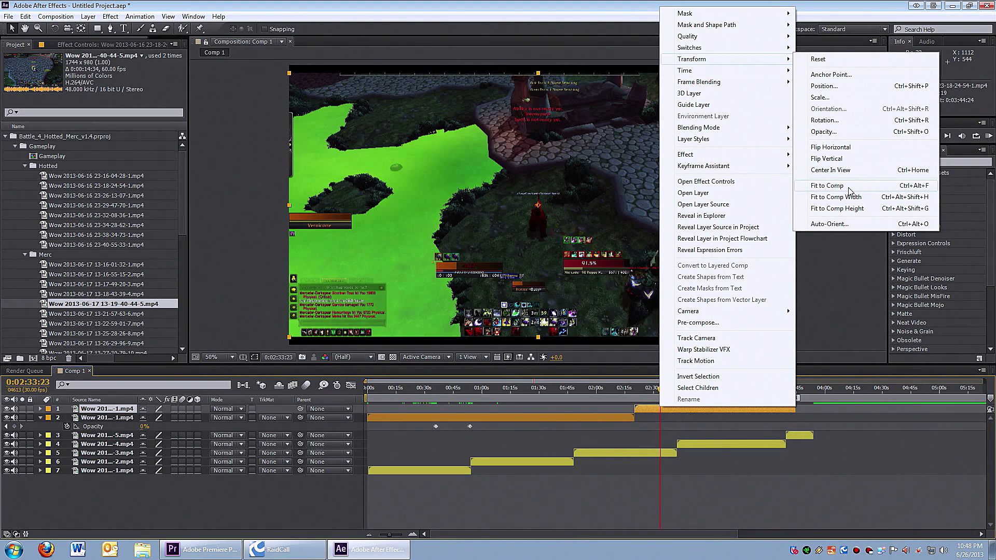
{"action": "left_click", "coordinate": [830, 186]}
Step: Apply Fit to Comp to all seven gameplay layers and check the framing at earlier points in the composition
{"action": "right_click", "coordinate": [579, 415]}
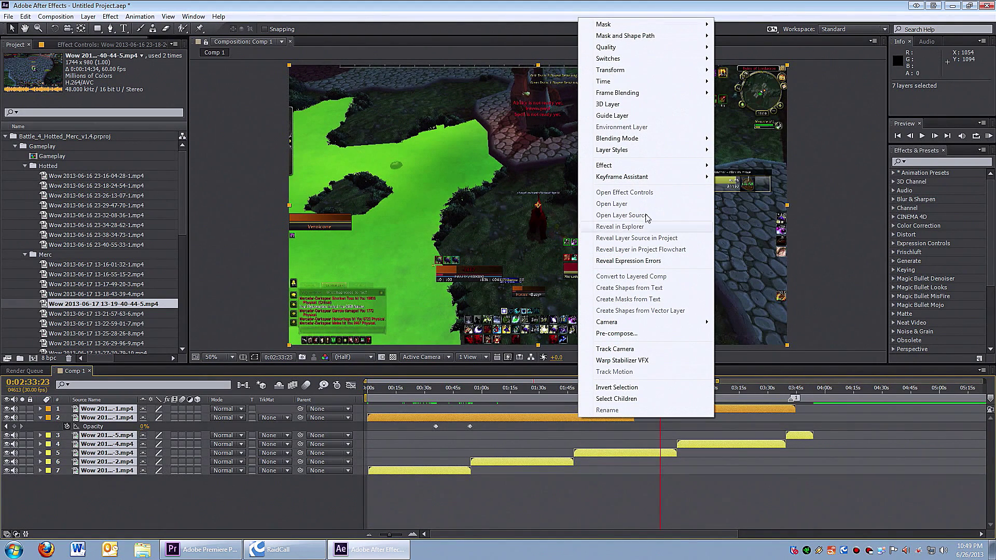
{"action": "mouse_move", "coordinate": [637, 70]}
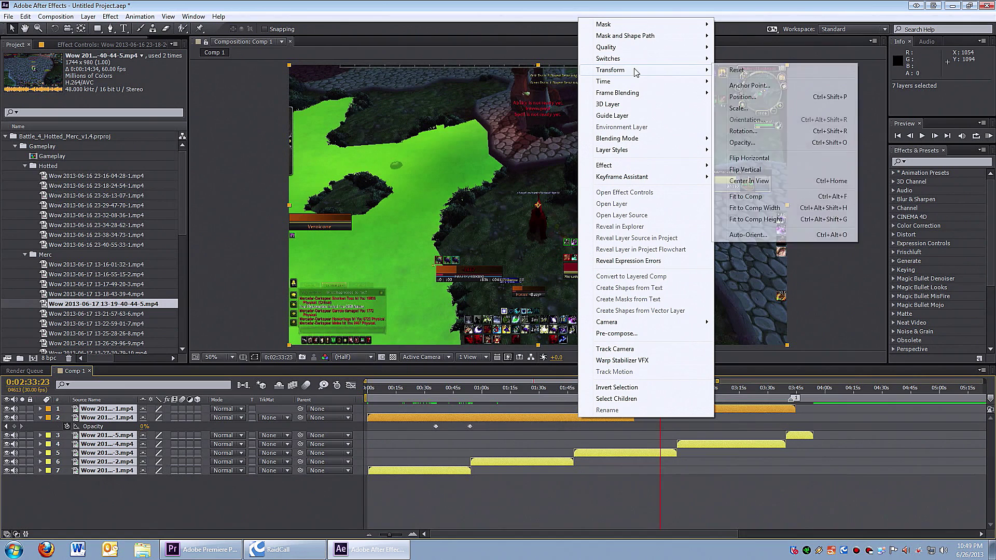
{"action": "left_click", "coordinate": [749, 197]}
{"action": "left_click_drag", "start_coordinate": [549, 389], "coordinate": [502, 393]}
{"action": "left_click", "coordinate": [454, 390]}
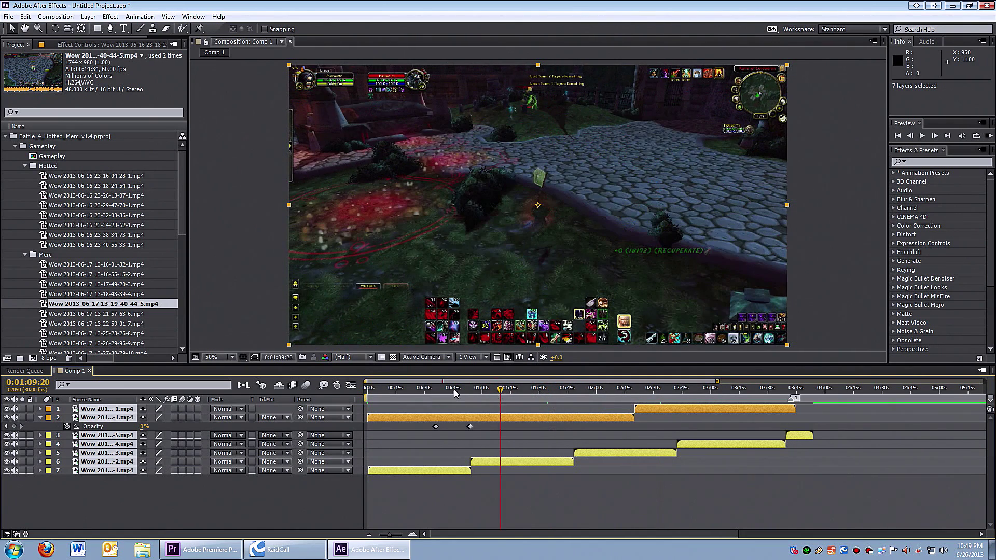